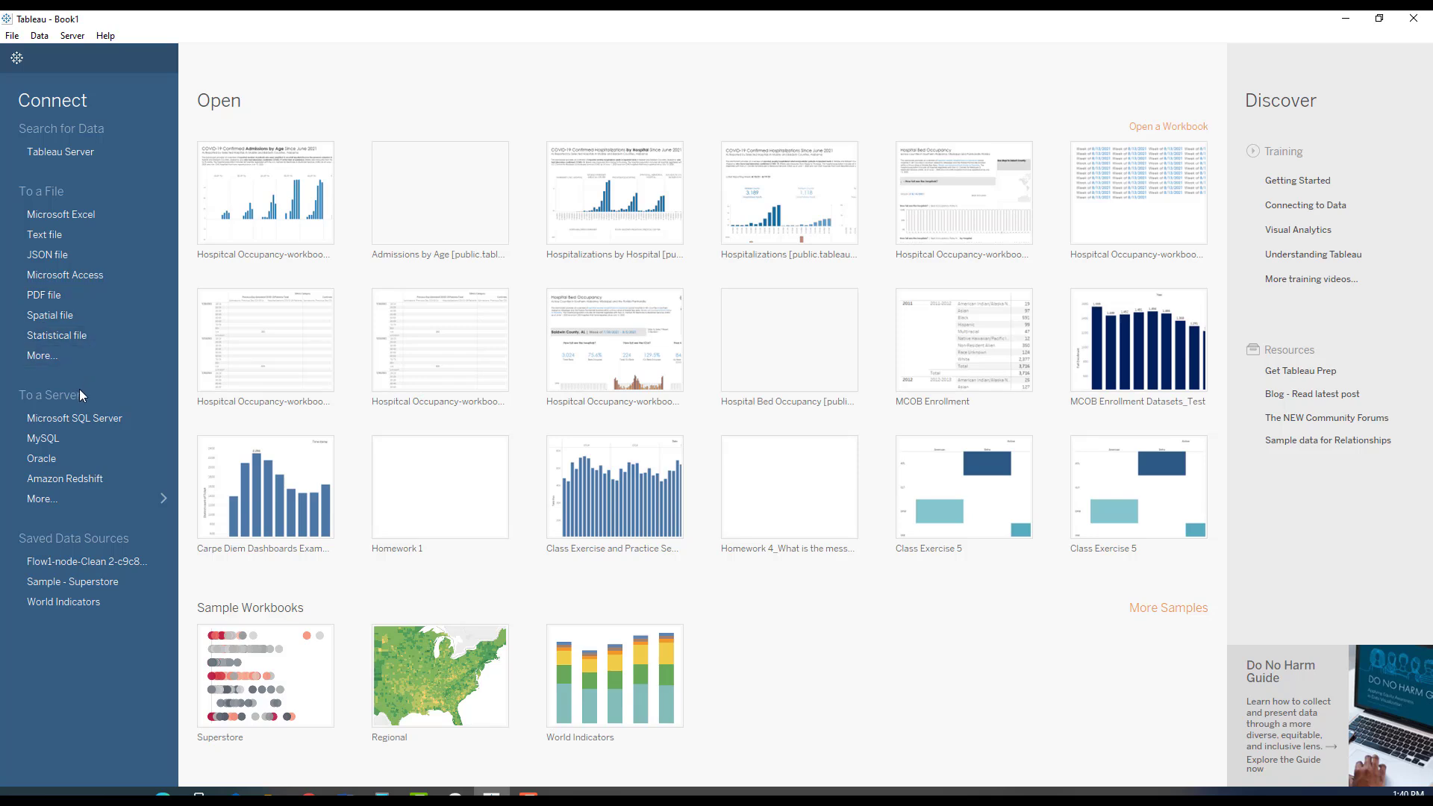
- Connect to the text file Carpe Diem_full dataset from the Final datasets folder inside Datatsets-Fall 2021
left_click(73, 499)
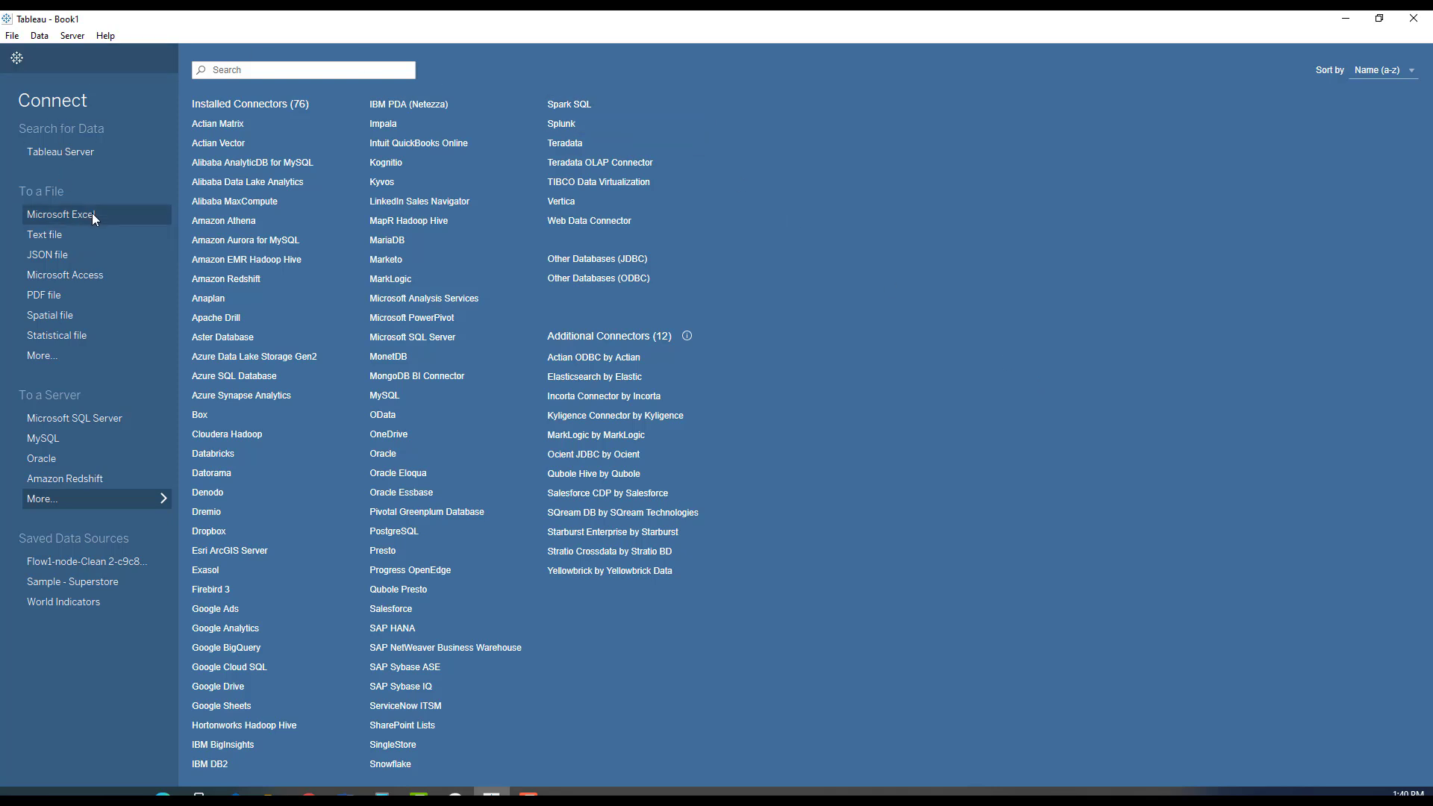
left_click(53, 235)
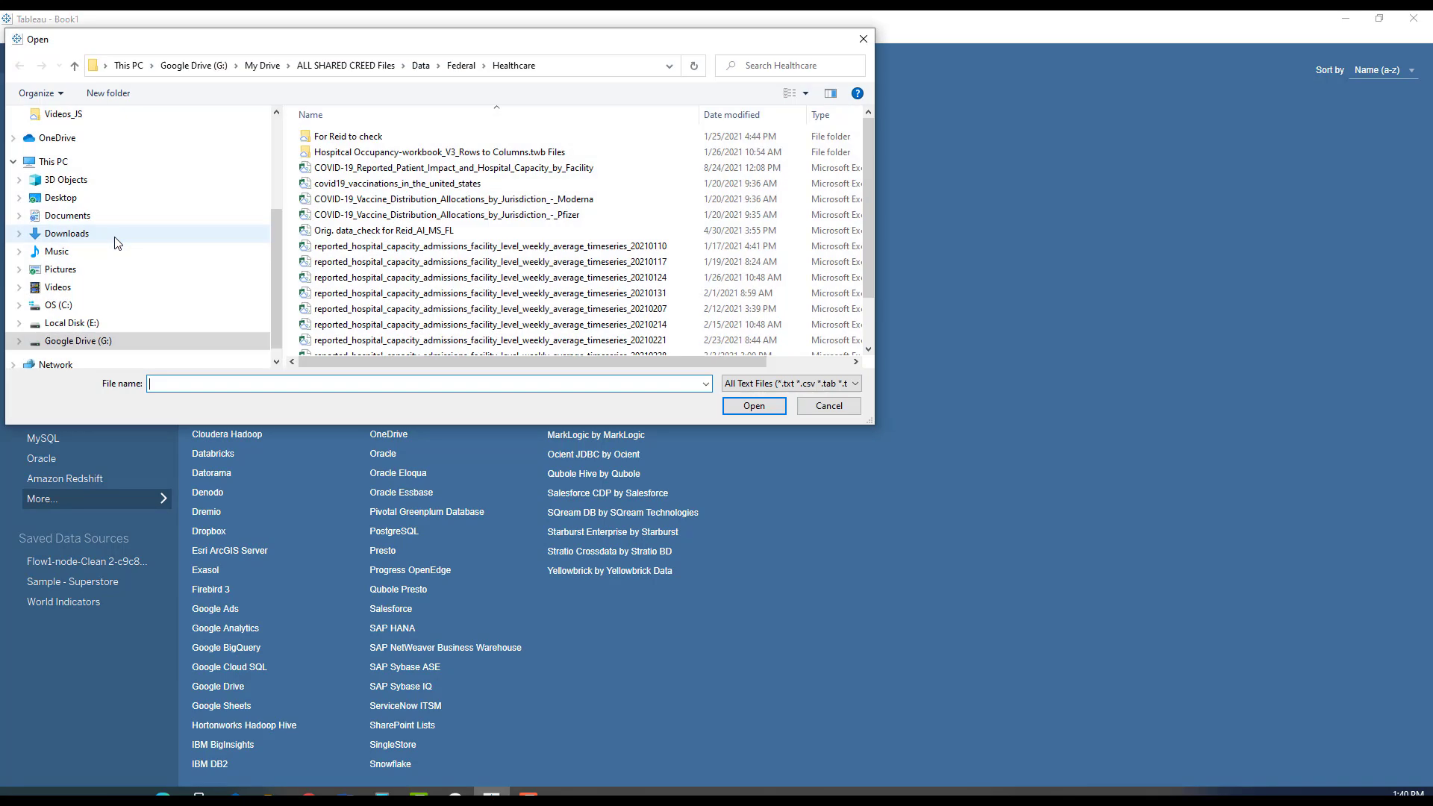
scroll(97, 224, "up", 3)
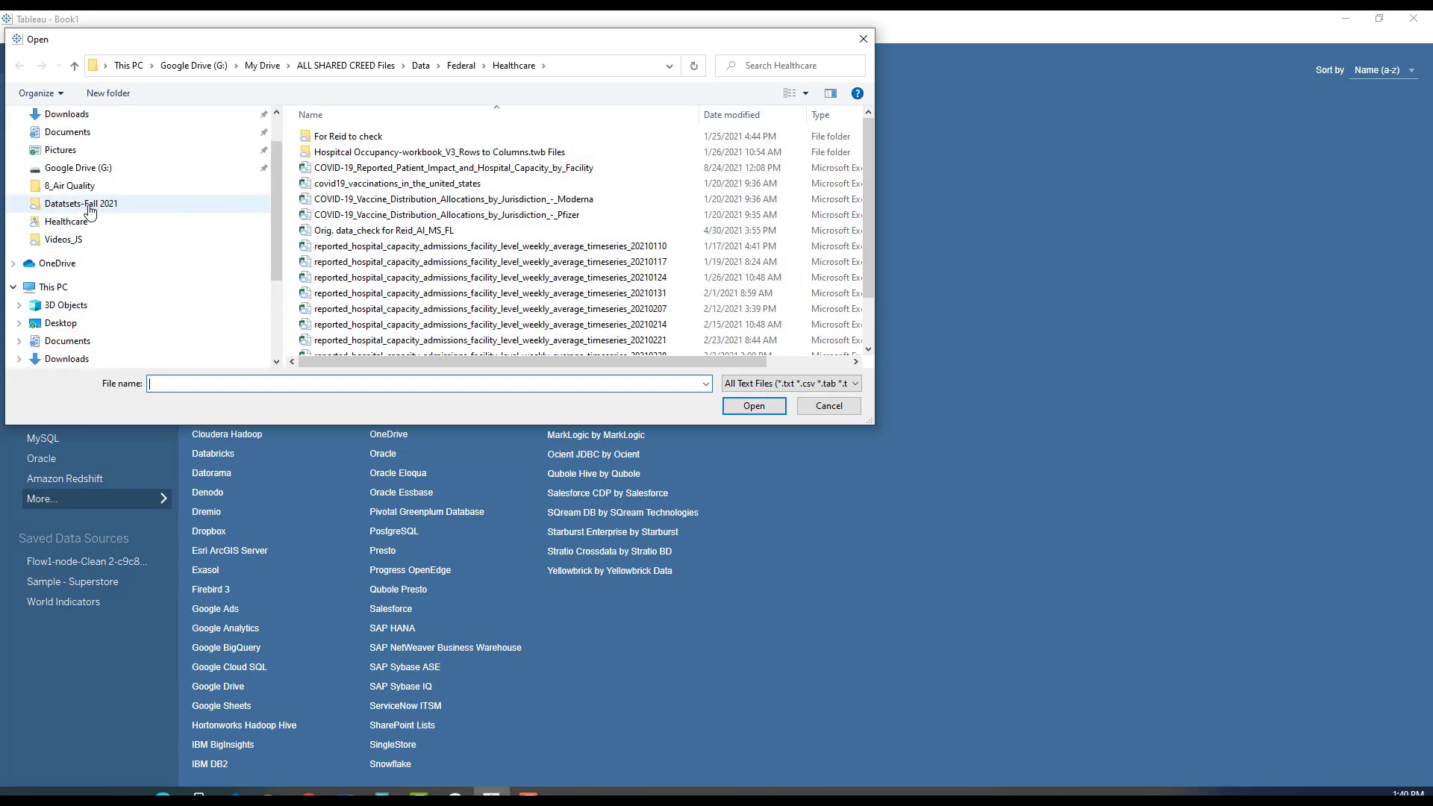
left_click(89, 207)
double_click(349, 136)
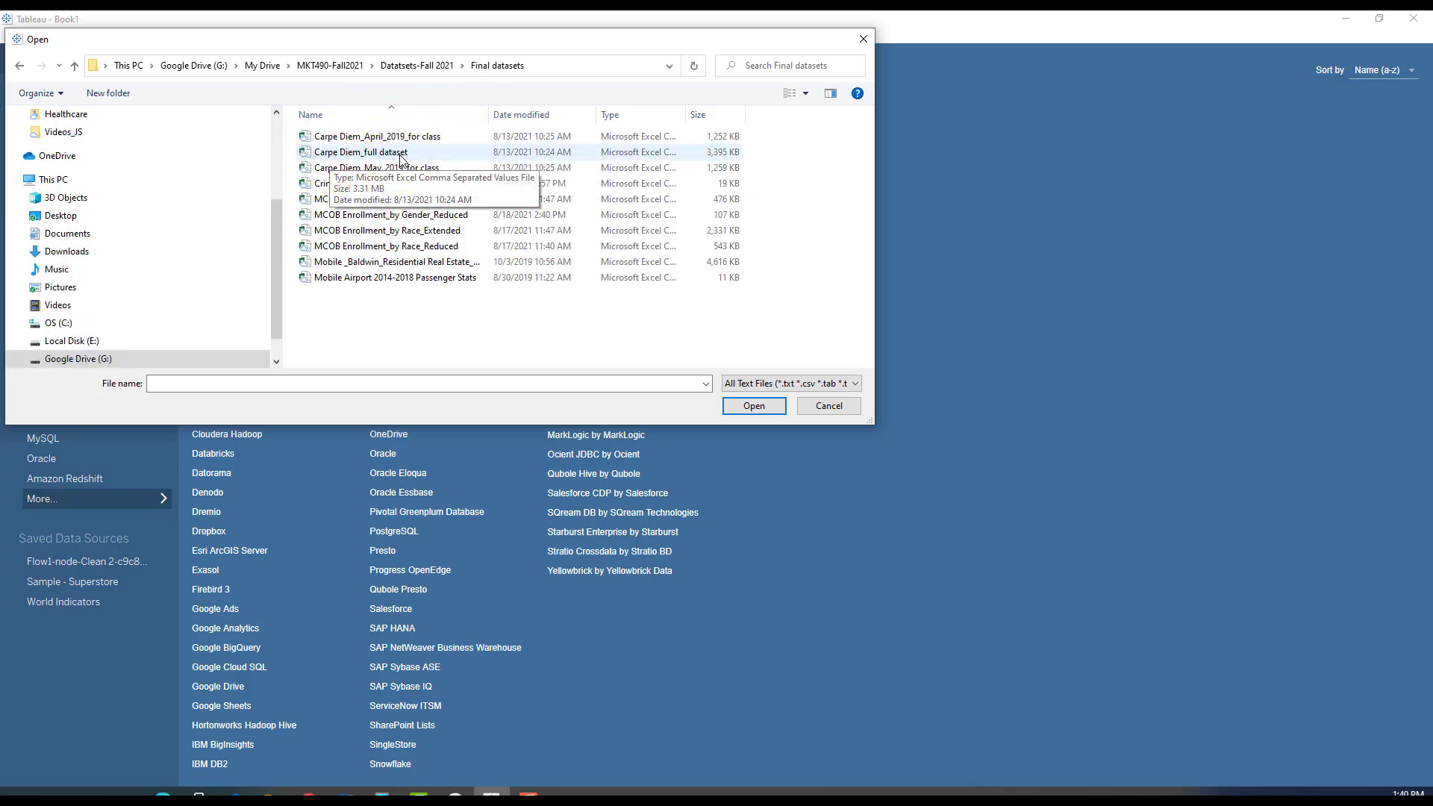
left_click(329, 156)
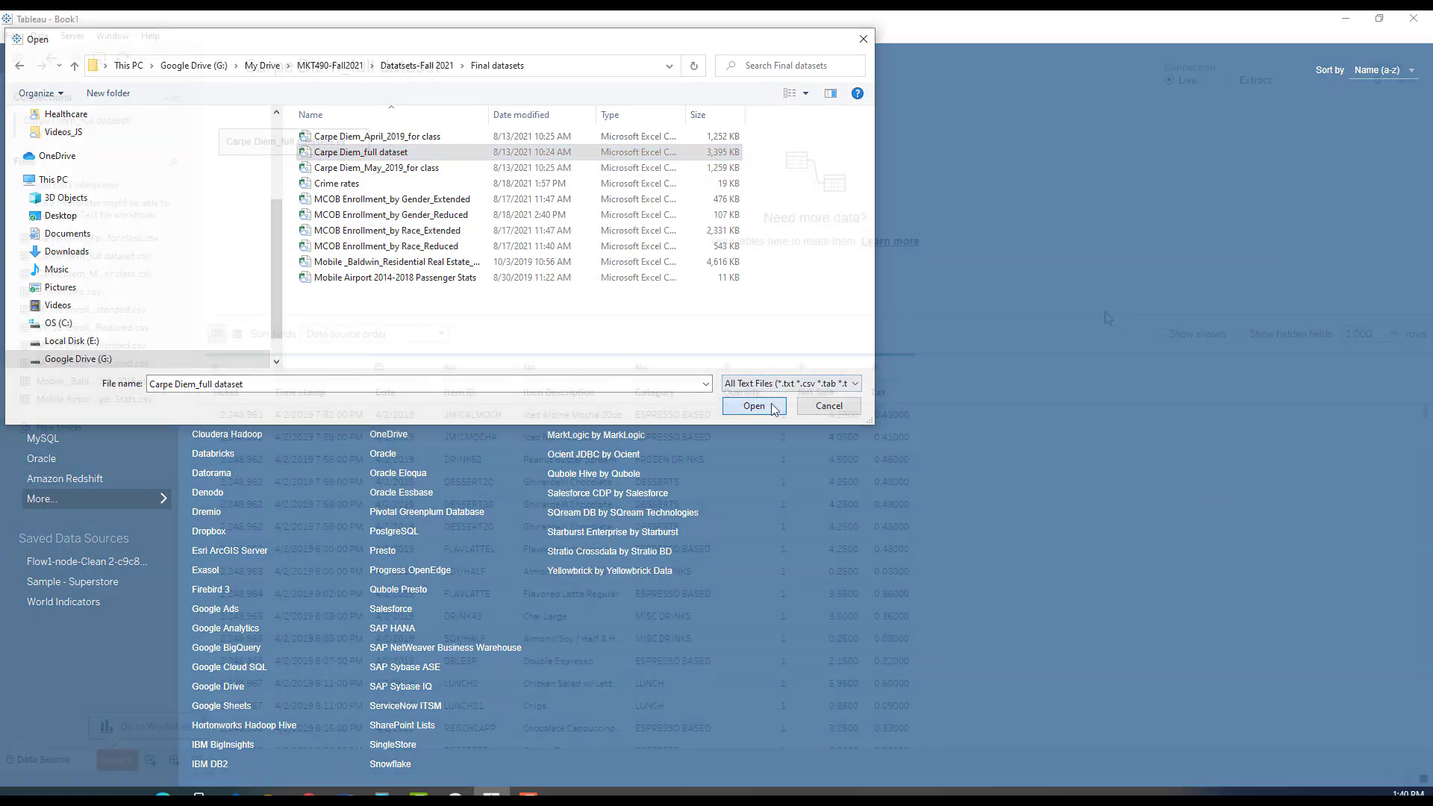
left_click(753, 405)
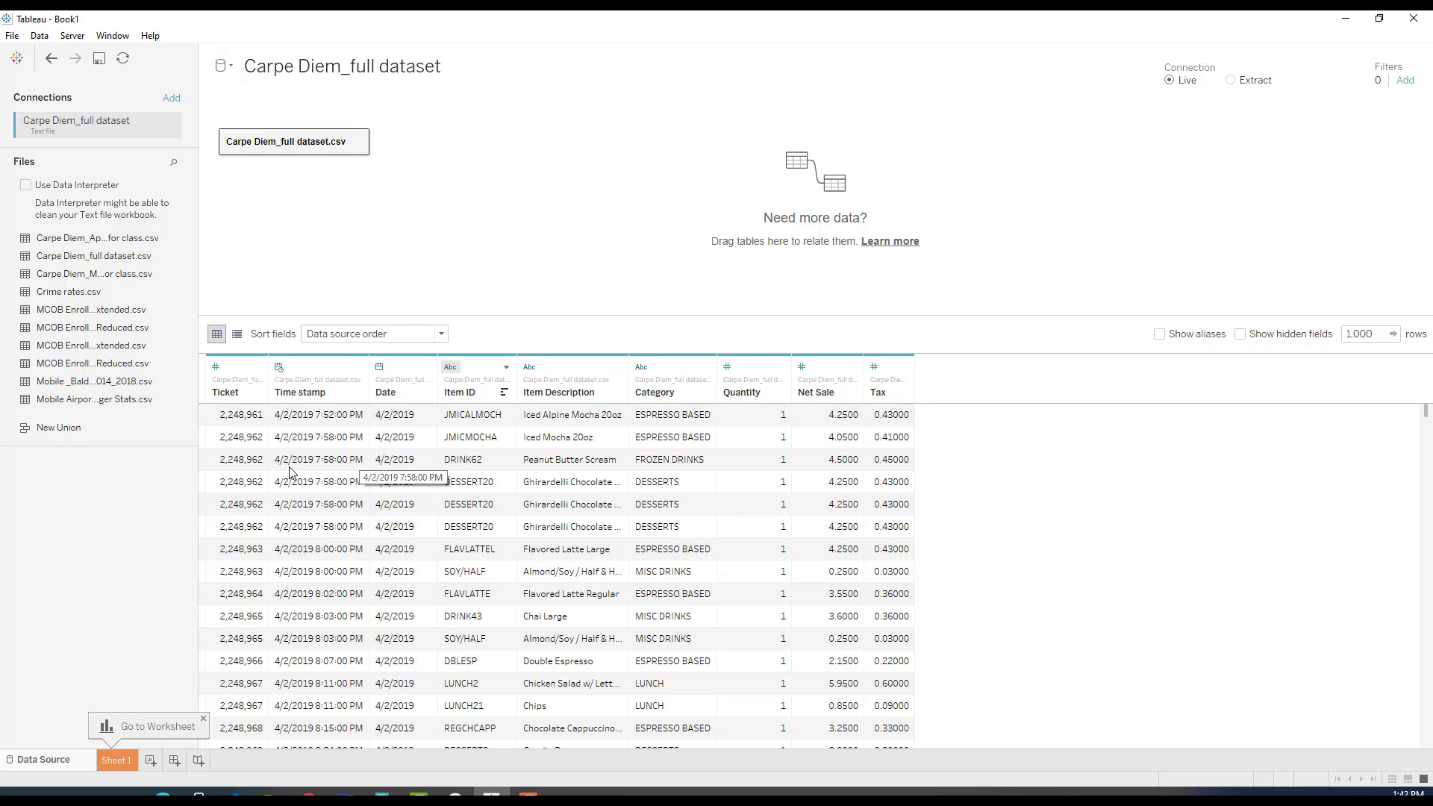
- Examine the data type options of the dataset's columns, including Time stamp, Date and Item ID
left_click(217, 371)
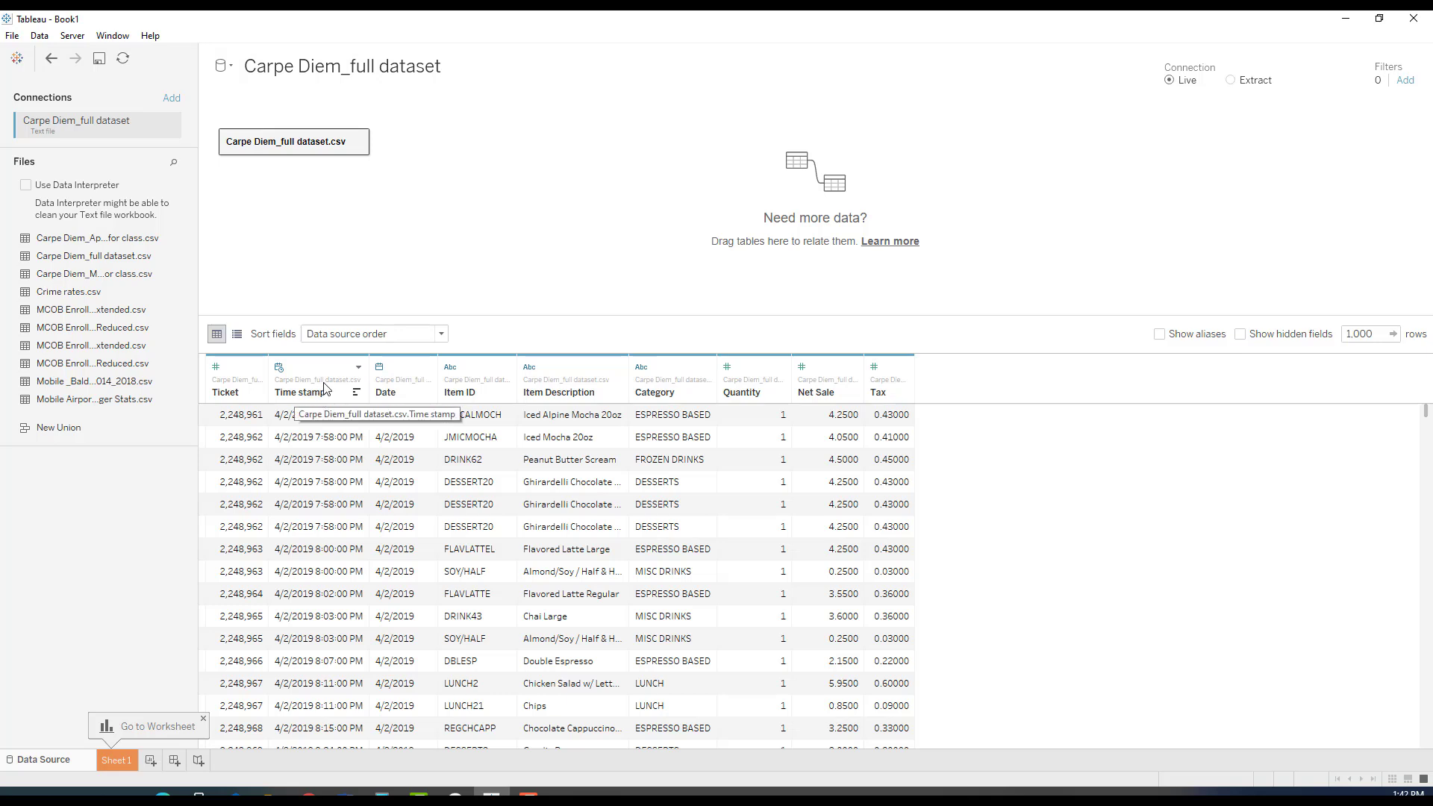
left_click(284, 371)
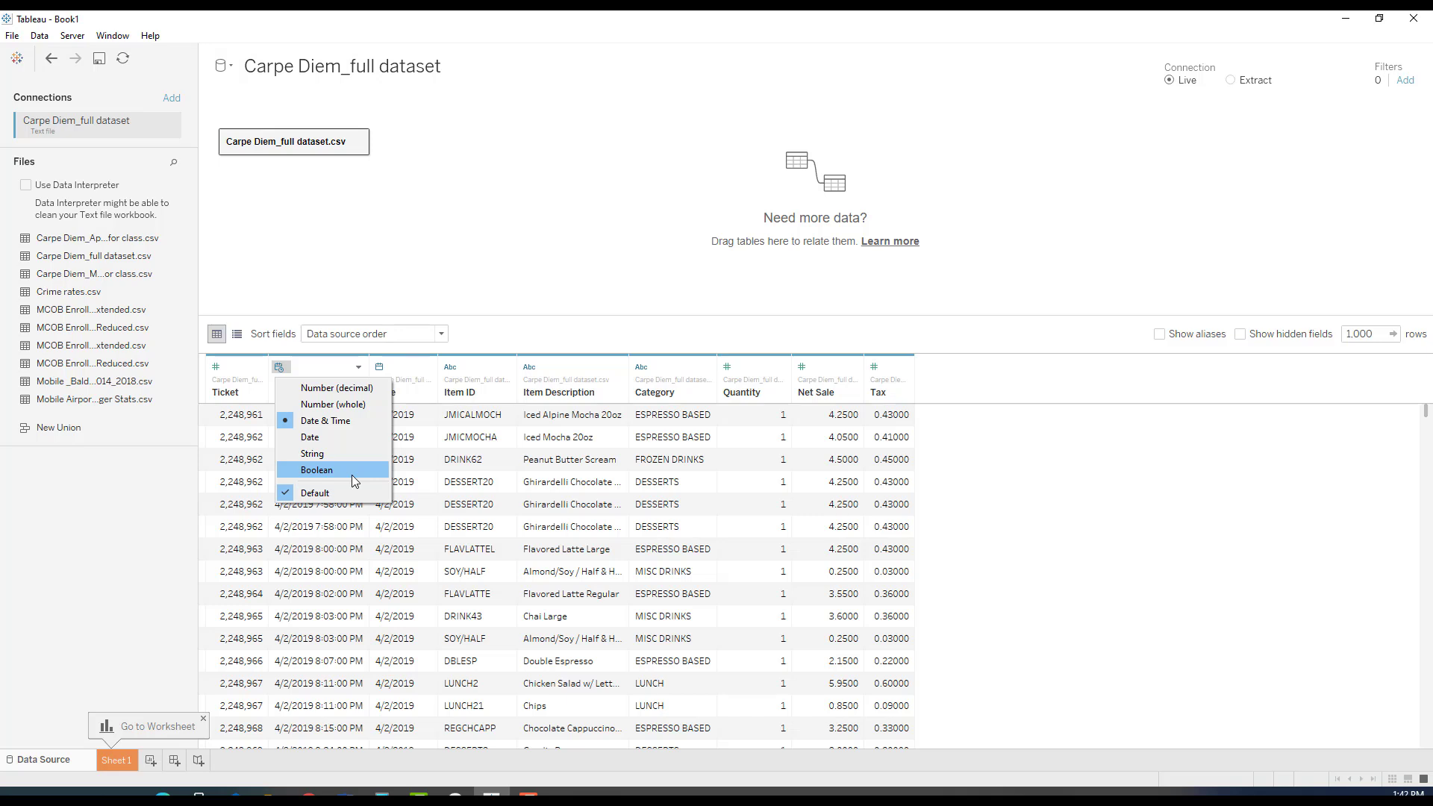
left_click(484, 338)
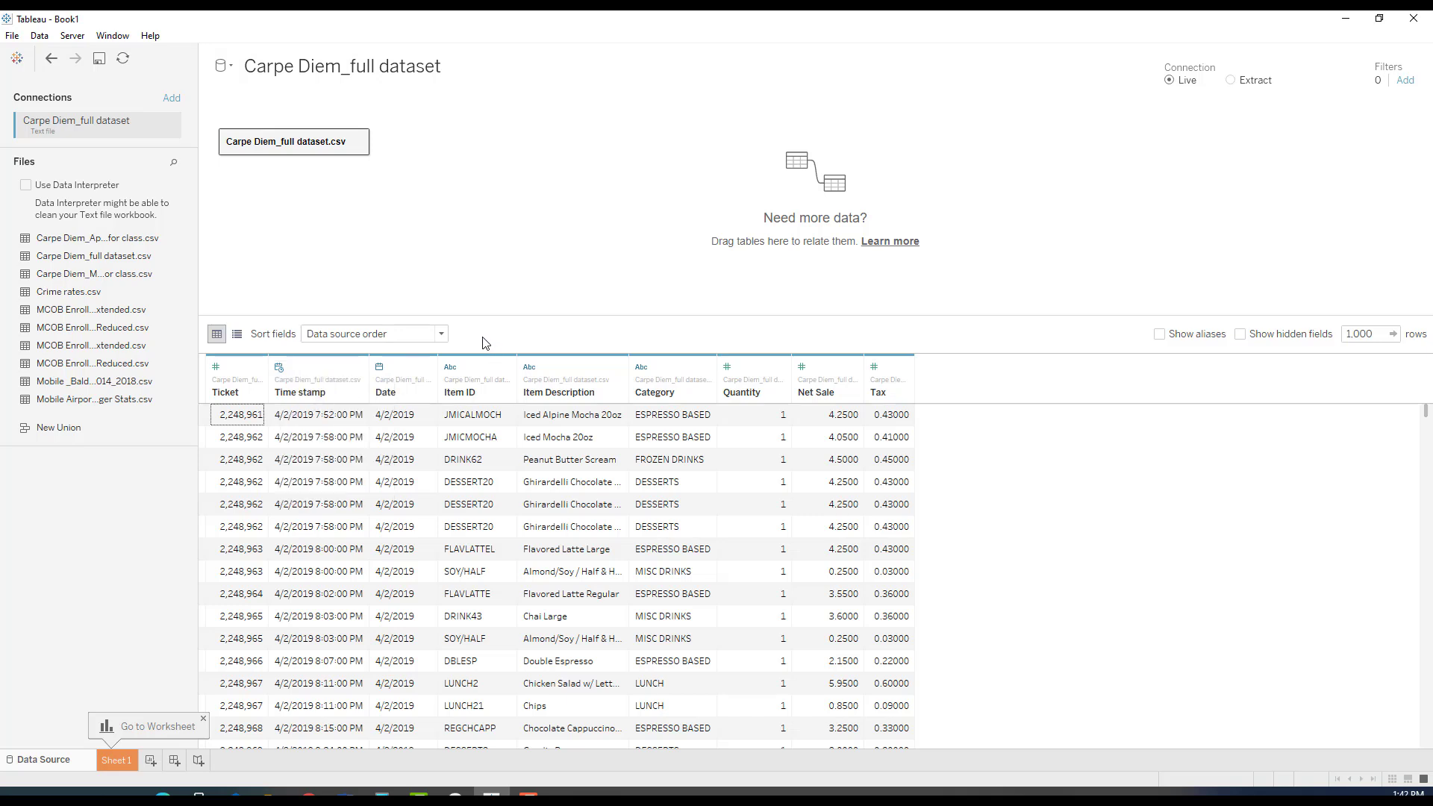
left_click(380, 369)
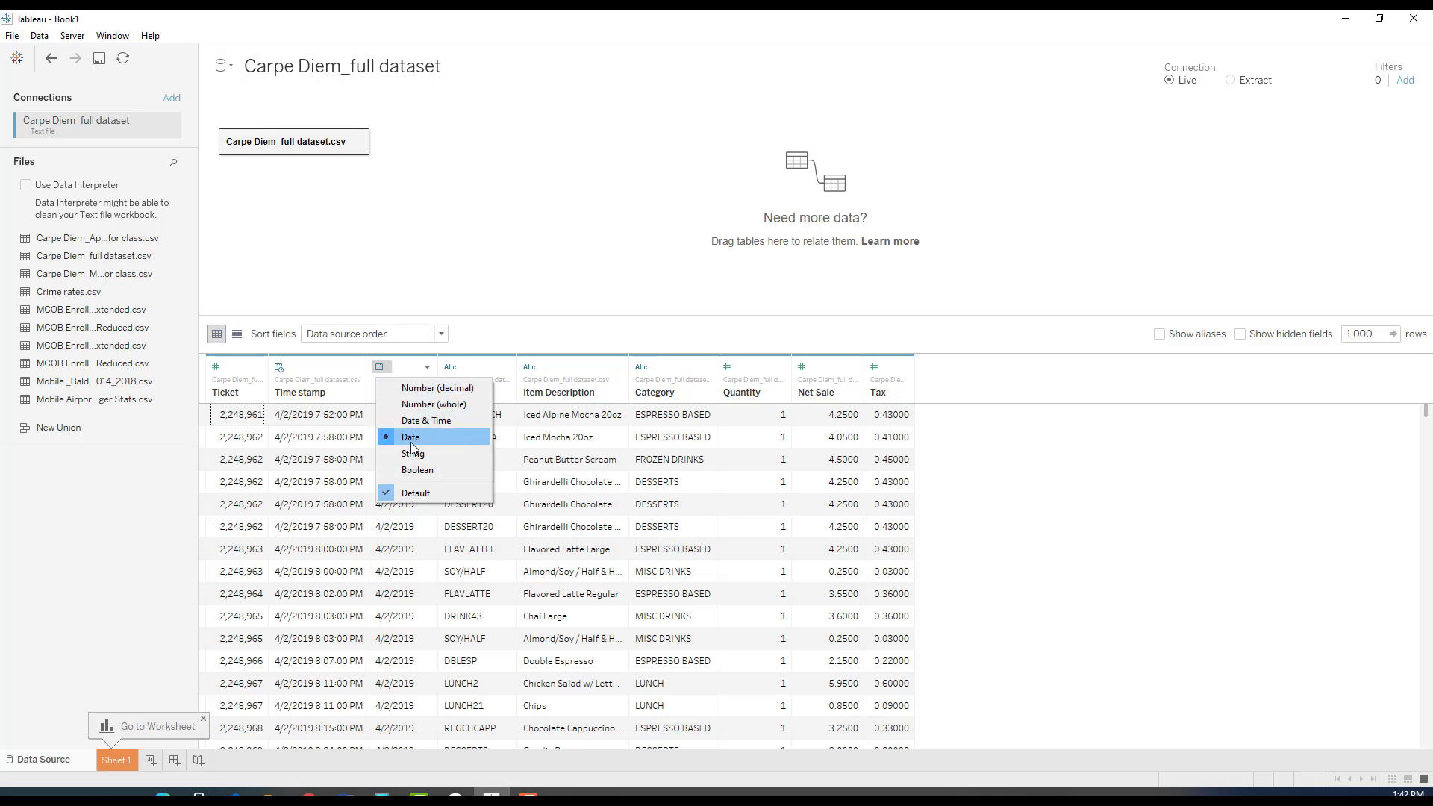
left_click(475, 384)
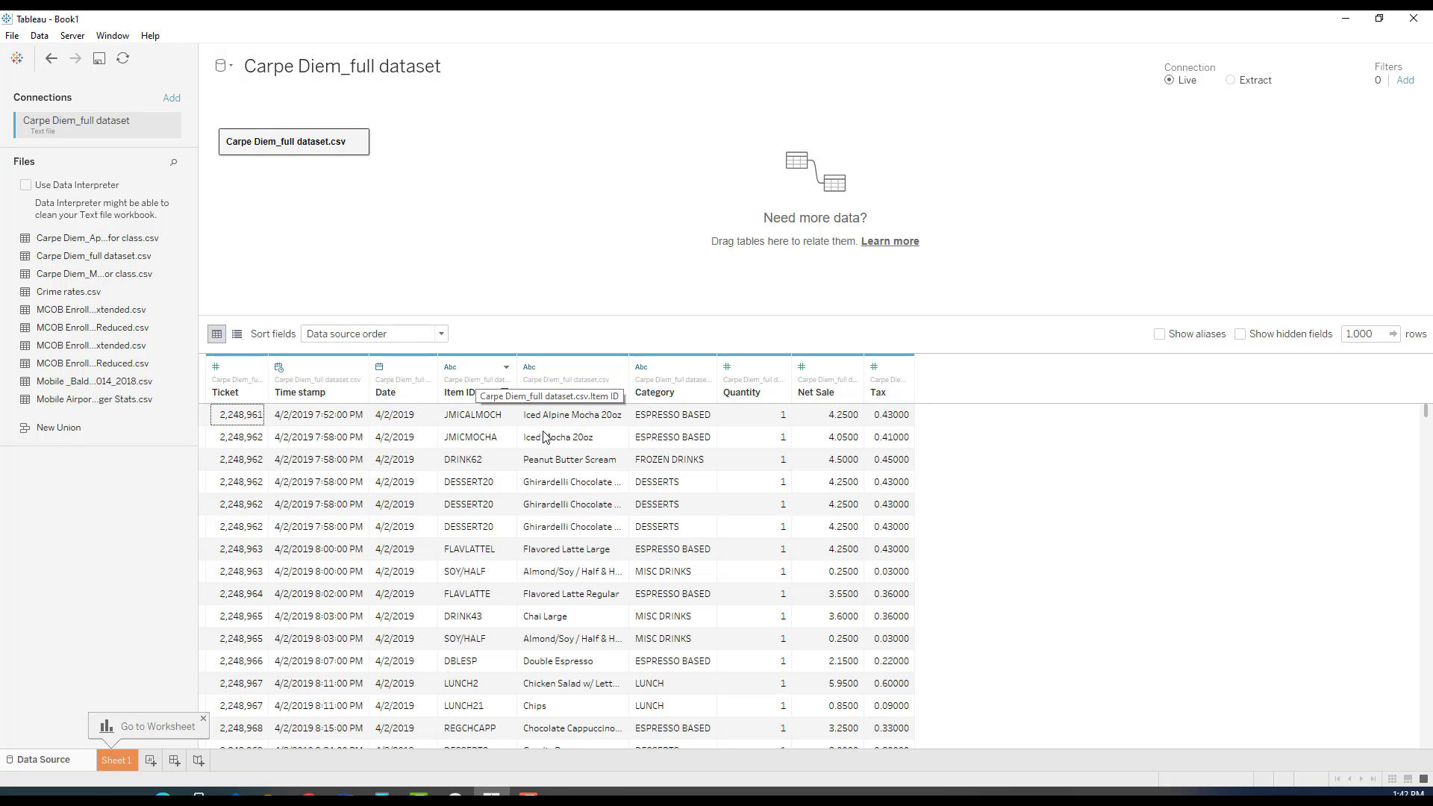
left_click(452, 370)
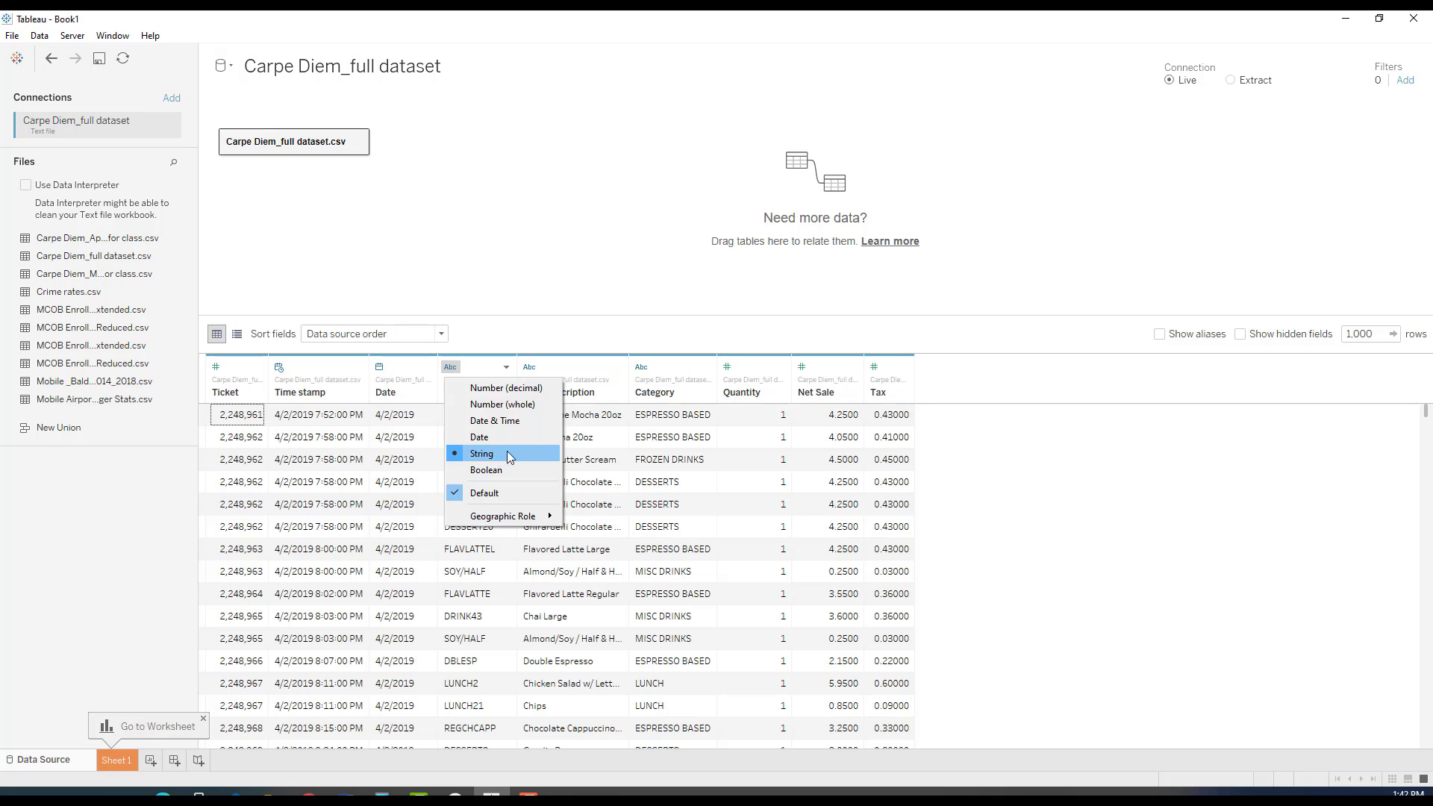
left_click(599, 367)
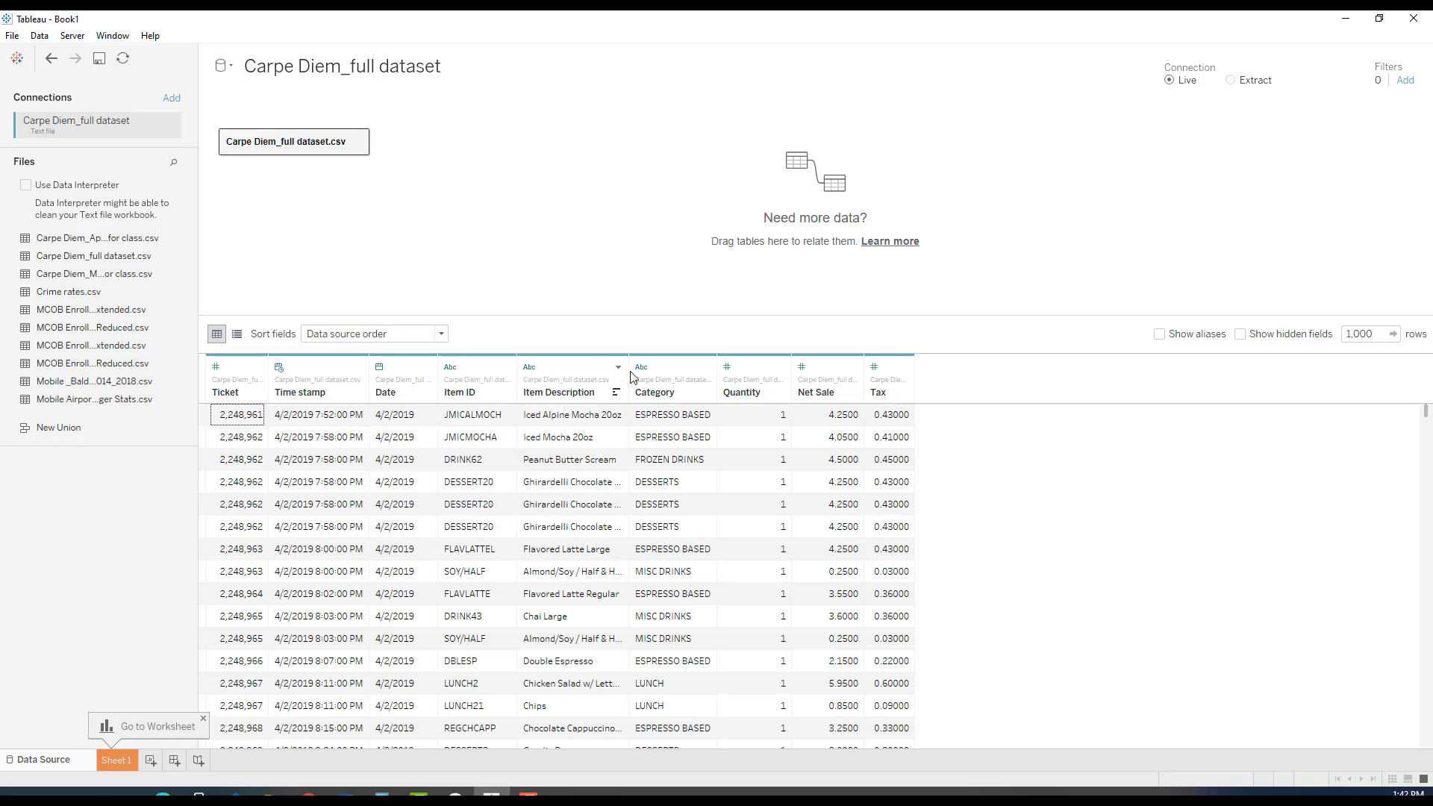
left_click(728, 369)
- Review the geographic roles offered for the Ticket column and the column operations offered for Time stamp
left_click(218, 369)
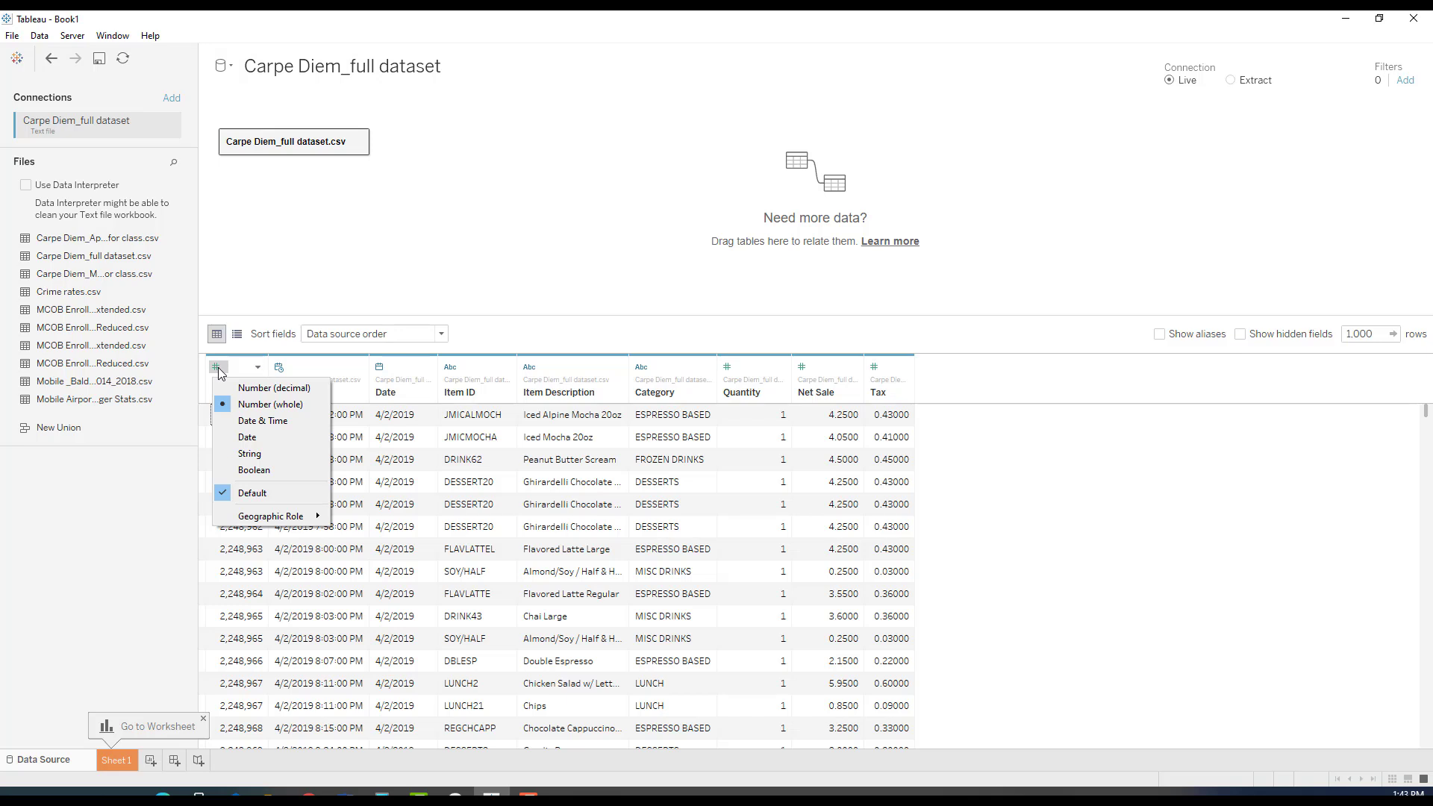
mouse_move(277, 520)
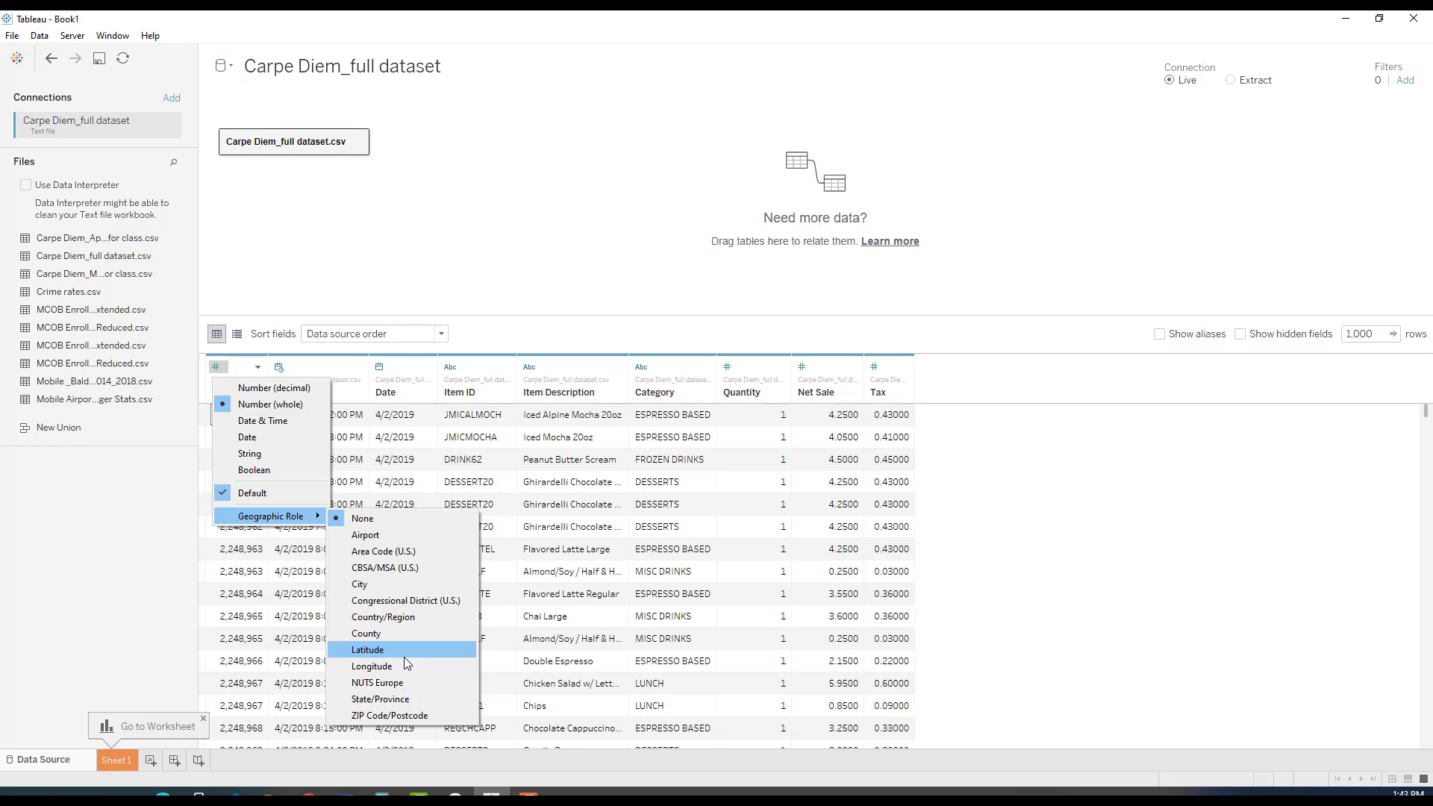
left_click(146, 541)
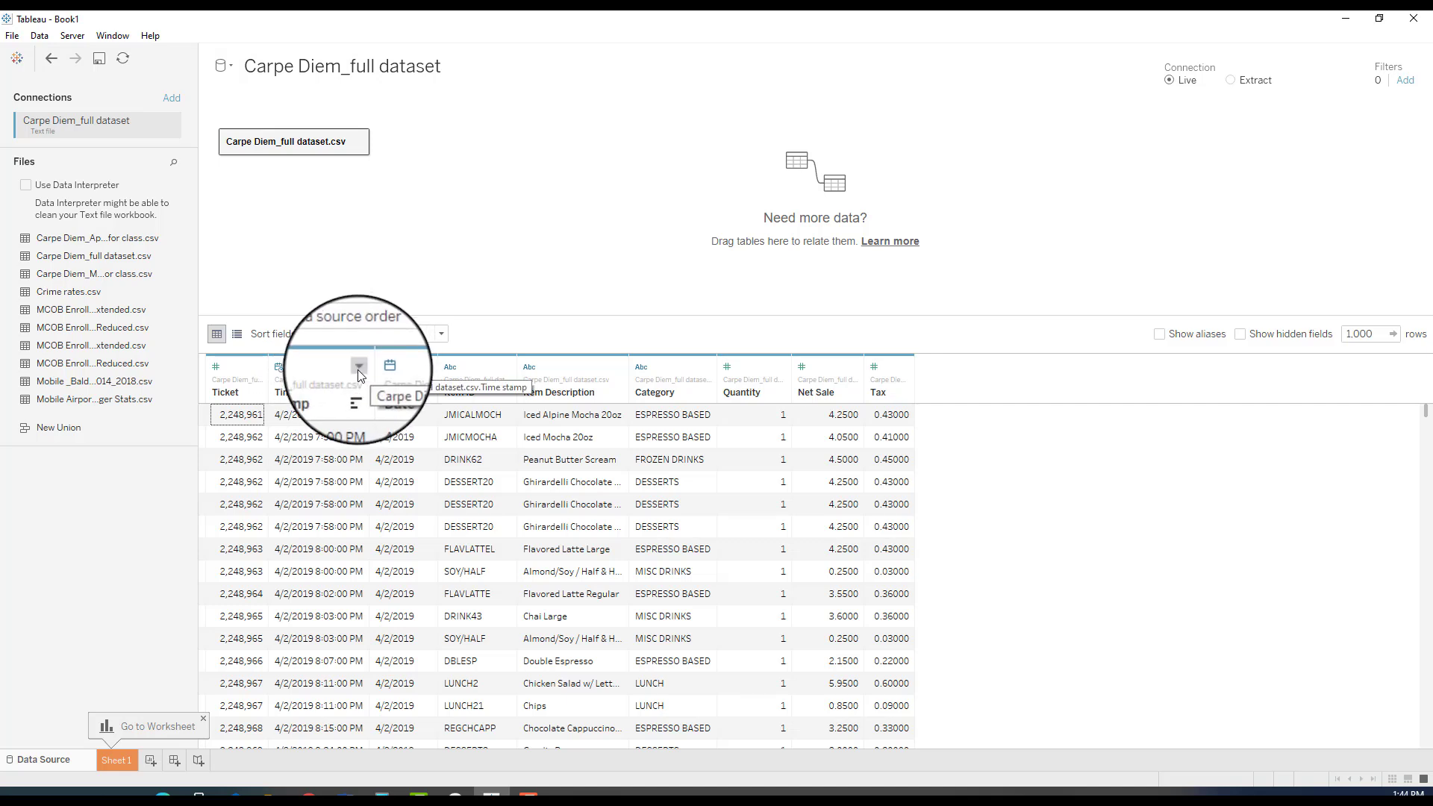
left_click(359, 368)
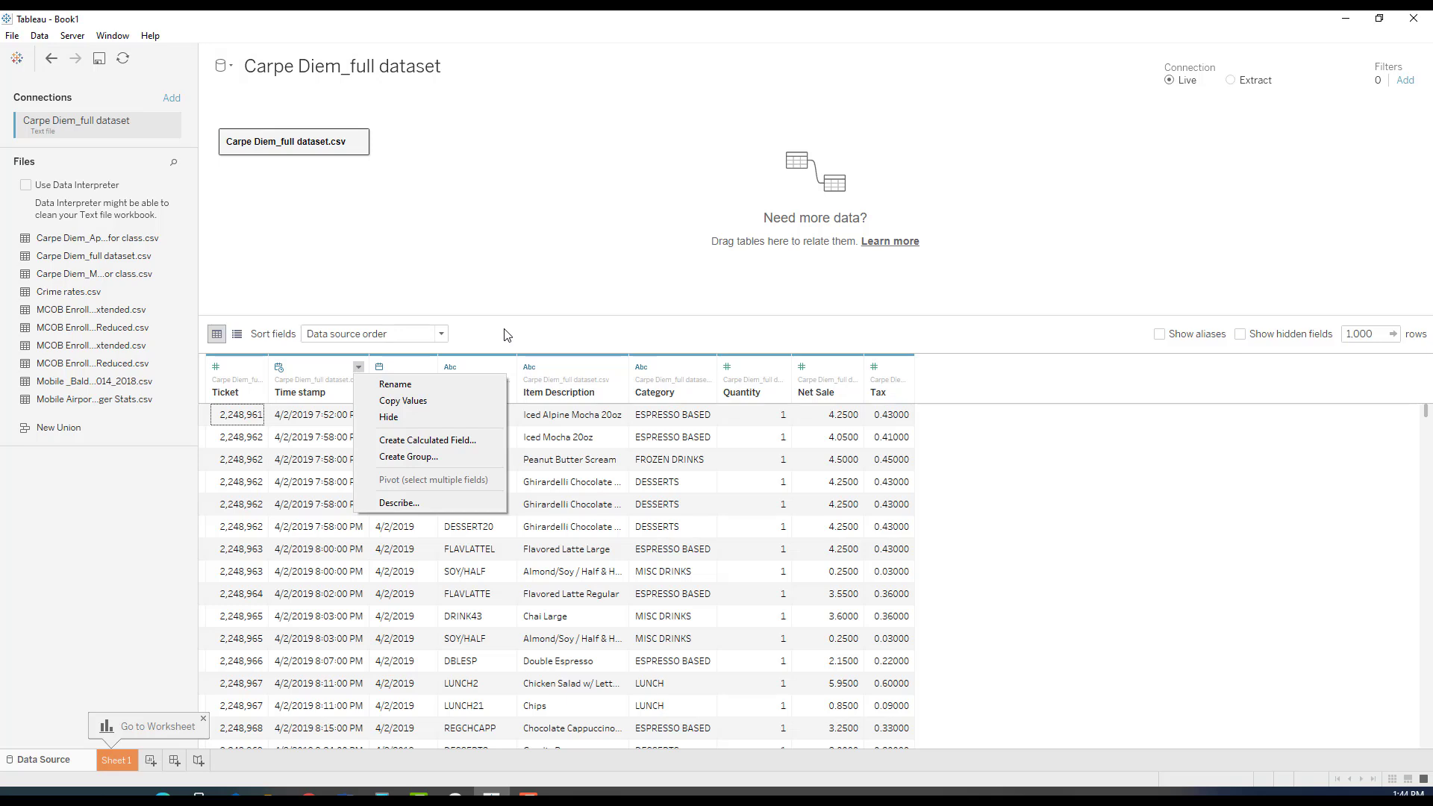
key("Escape")
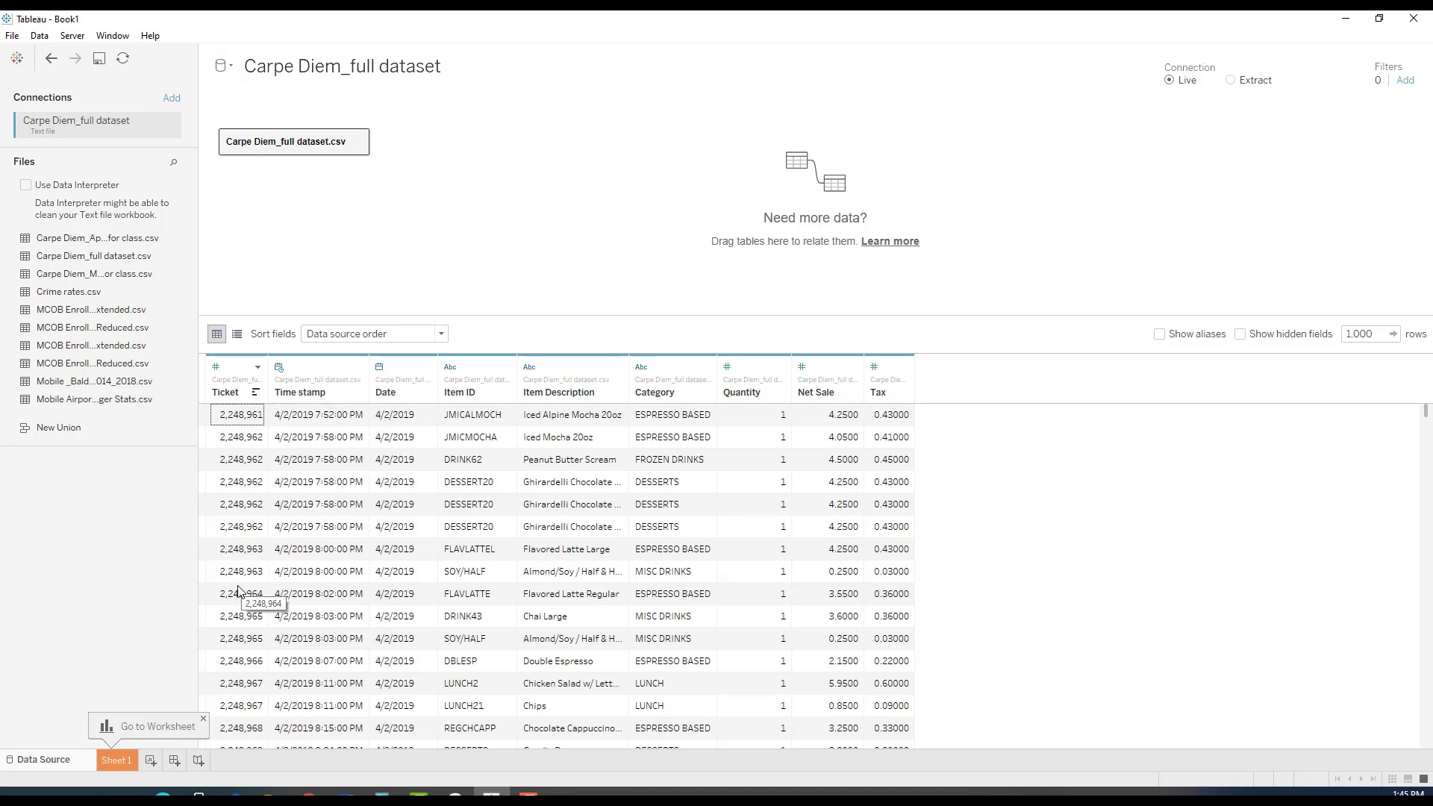
- Change the Ticket column's data type to String and rename the column "Unique ID ticket#"
left_click(216, 367)
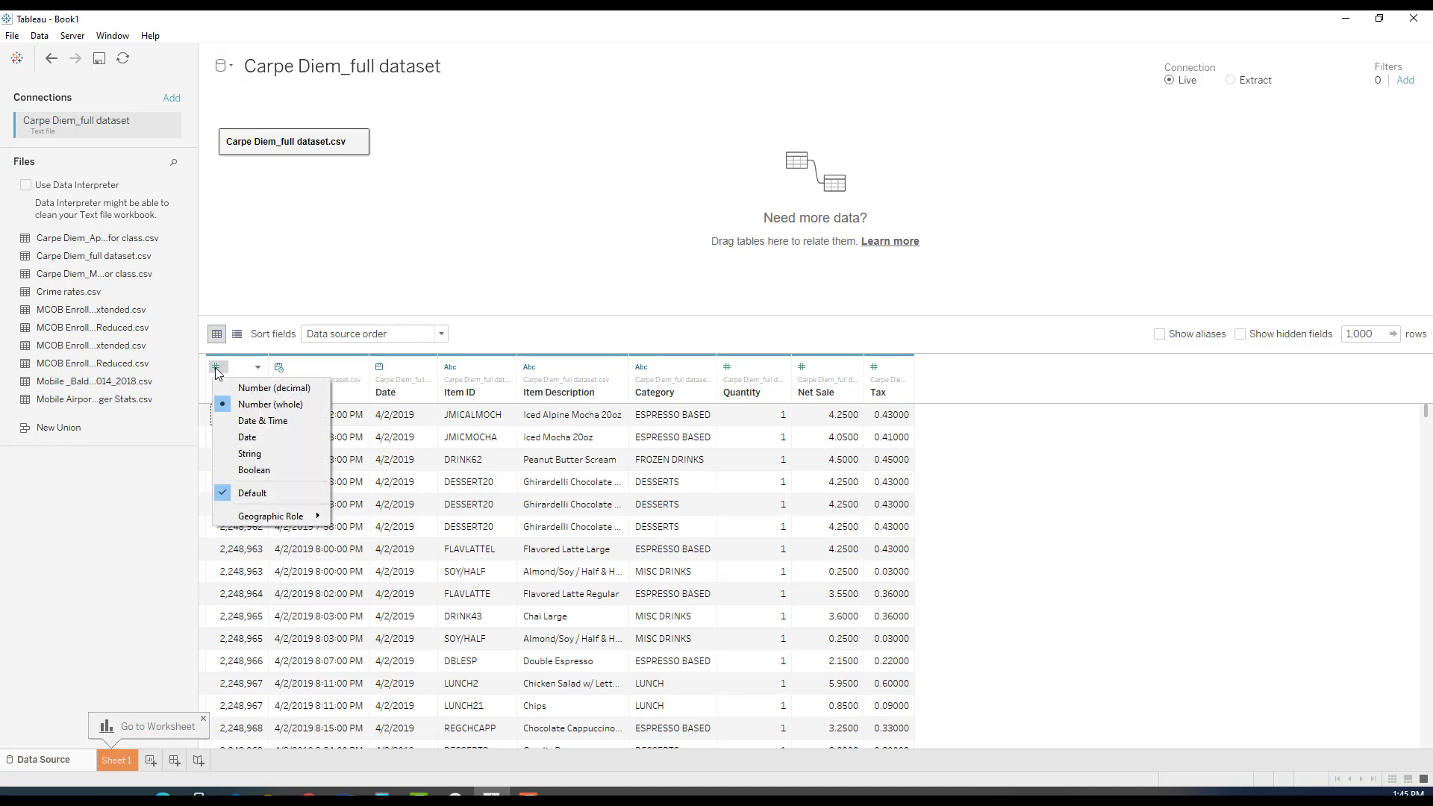
left_click(253, 456)
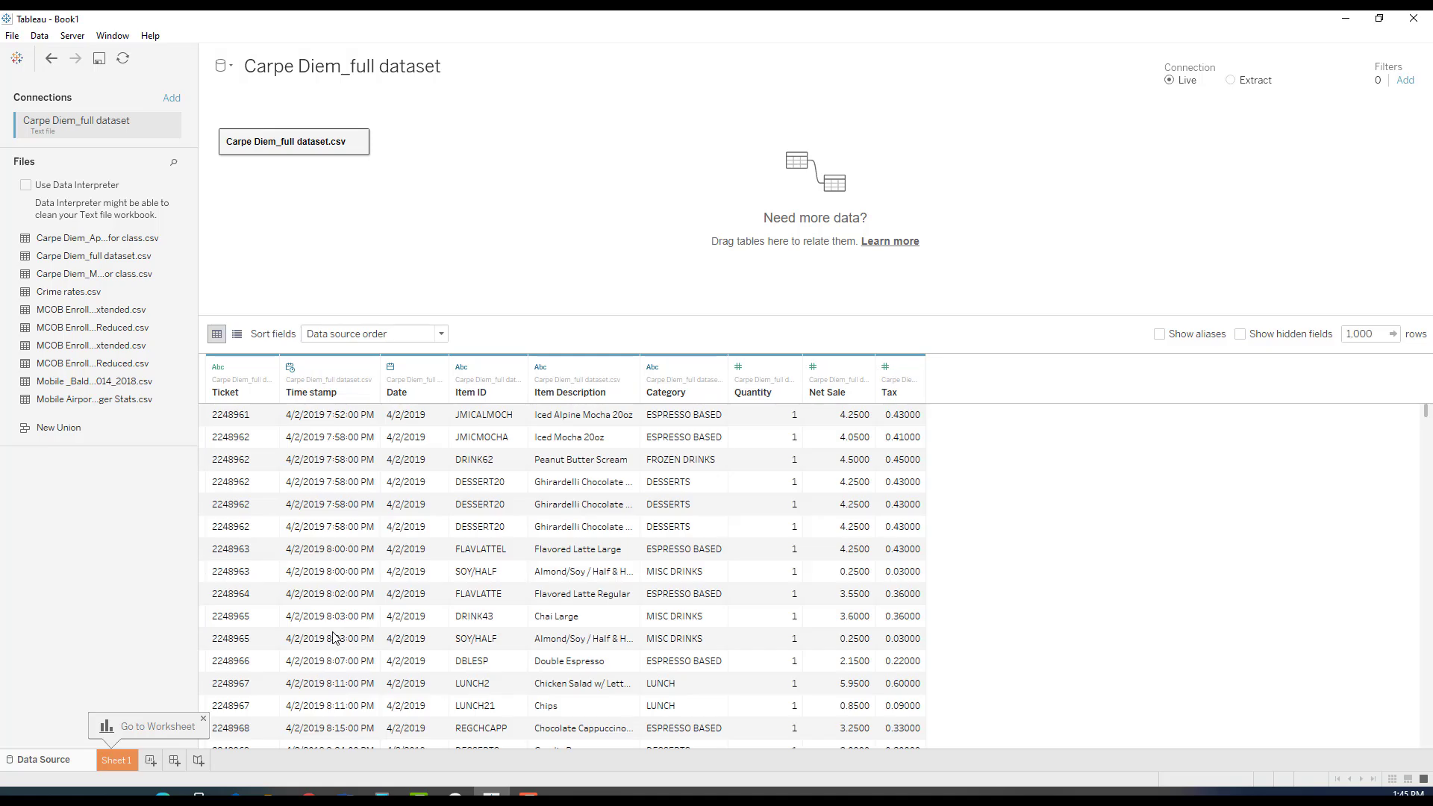
double_click(224, 394)
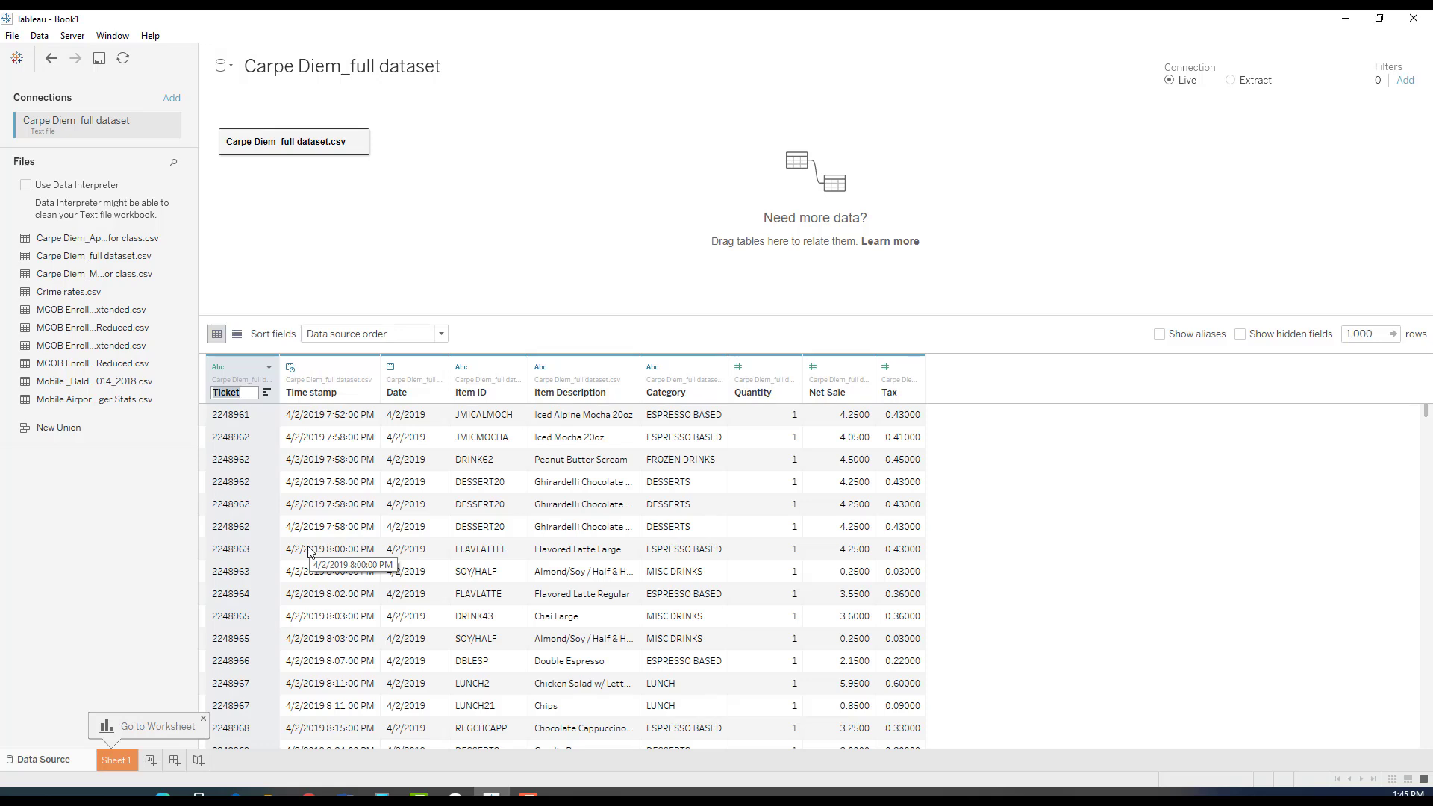
type("Unique ID ticket")
type("#")
key("Return")
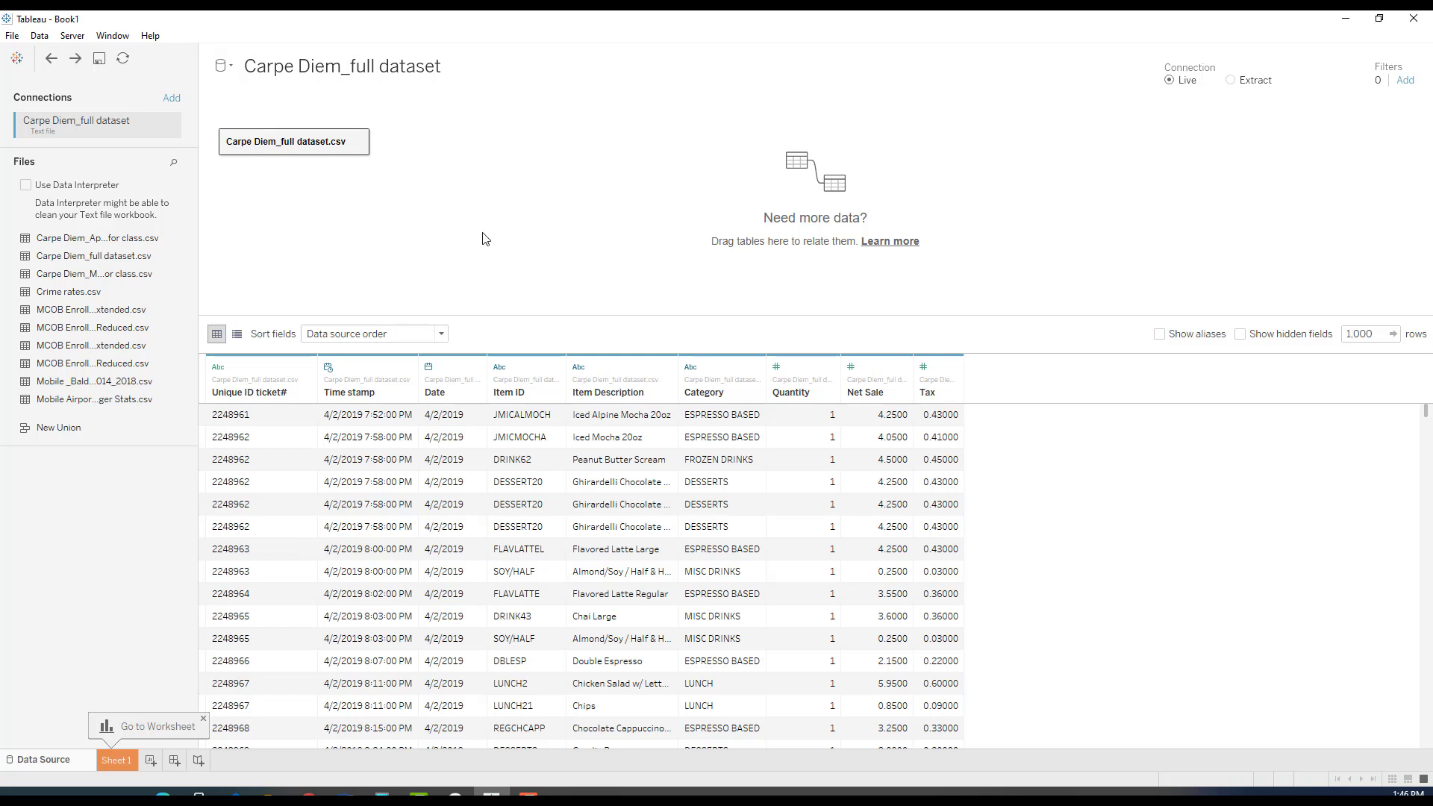
- Hide the Item ID column from the data source
left_click(537, 368)
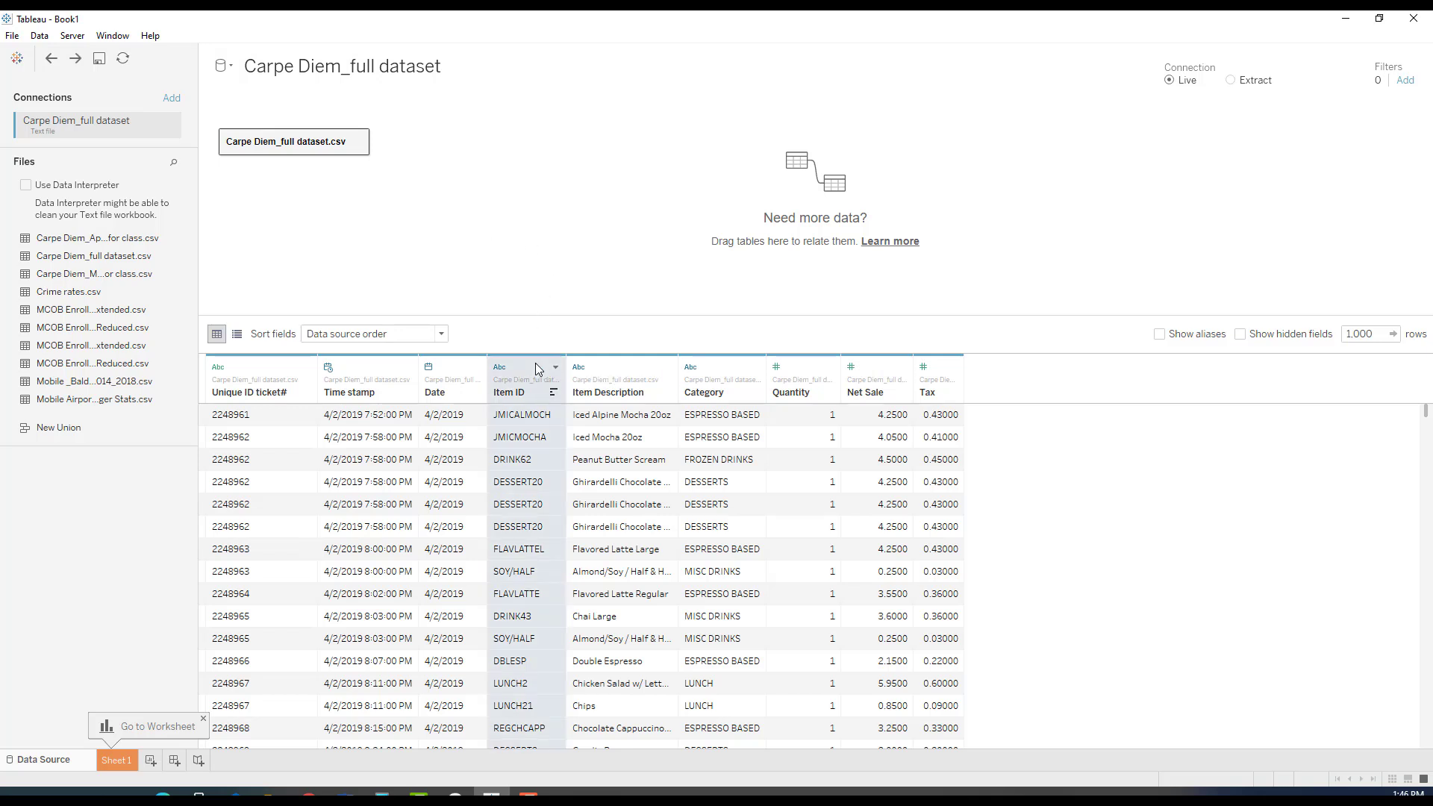
left_click(555, 367)
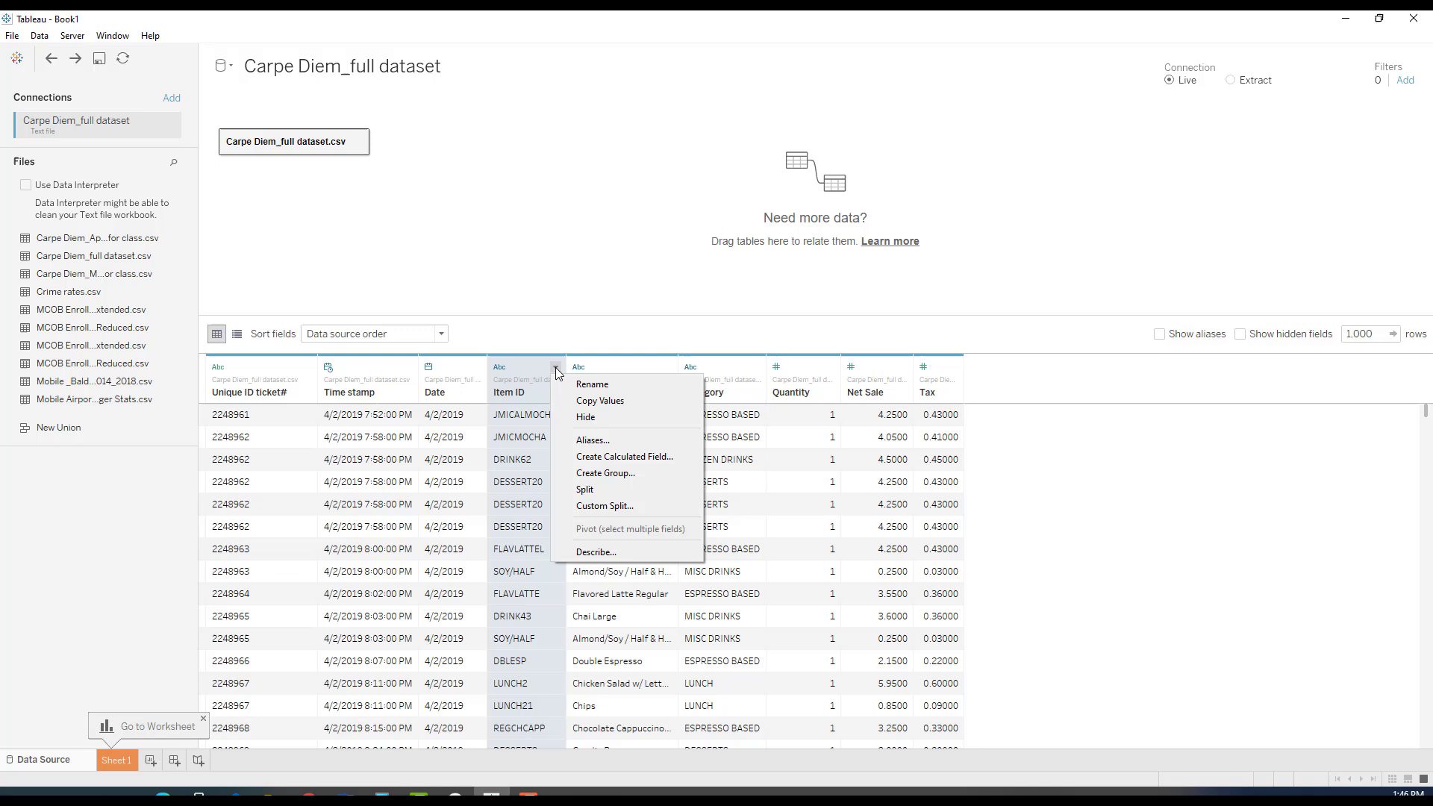
left_click(609, 420)
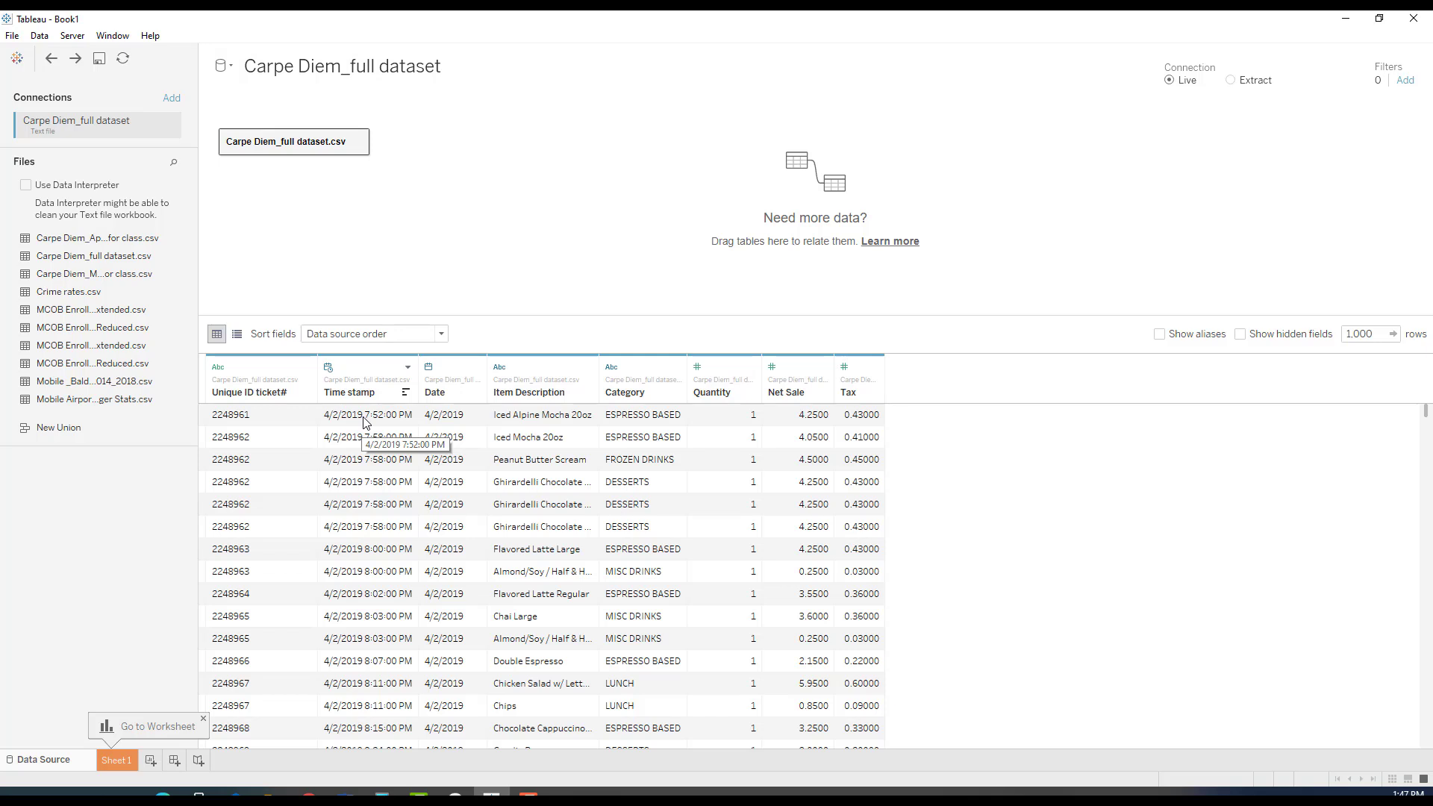
- Change the Time stamp column's data type to String
left_click(408, 367)
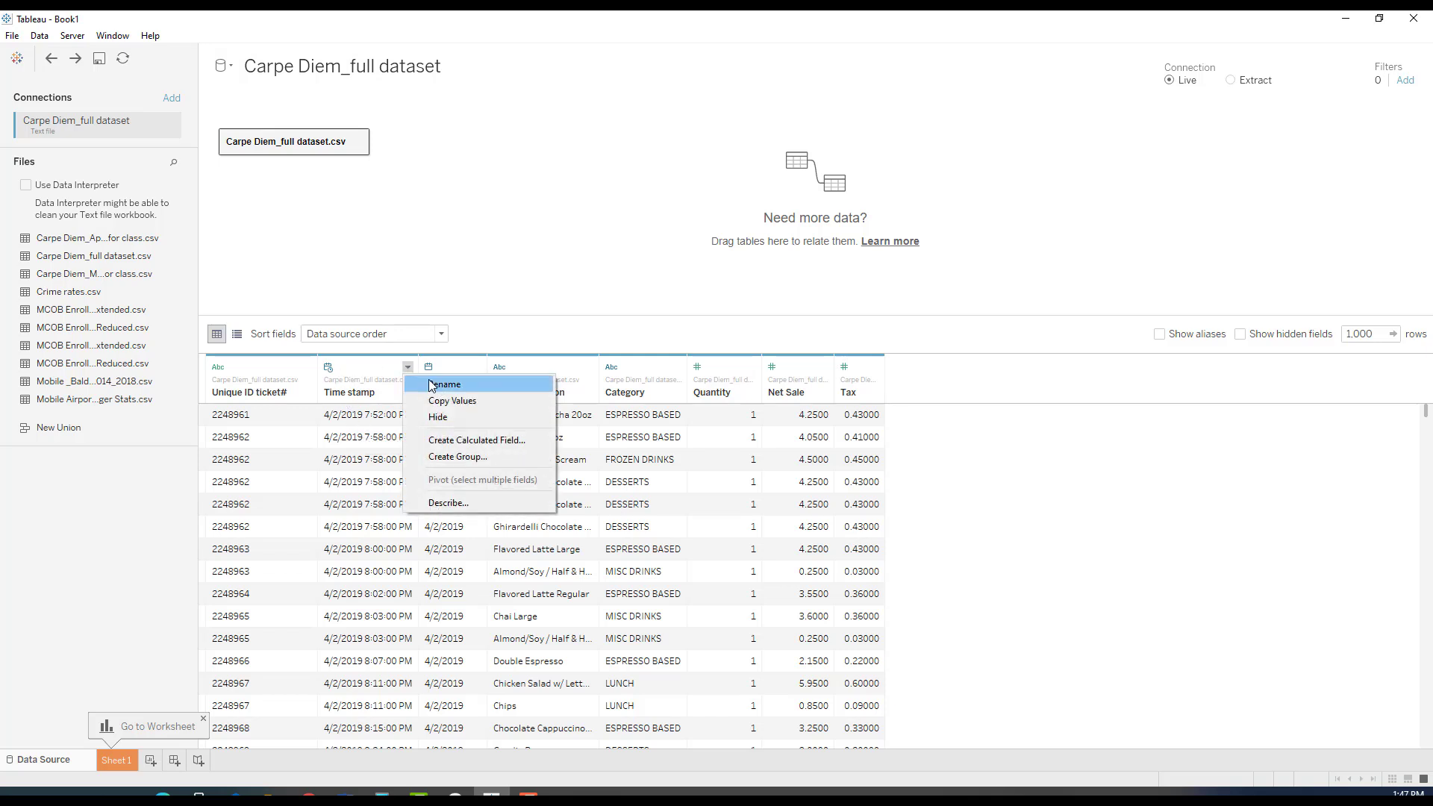
left_click(351, 364)
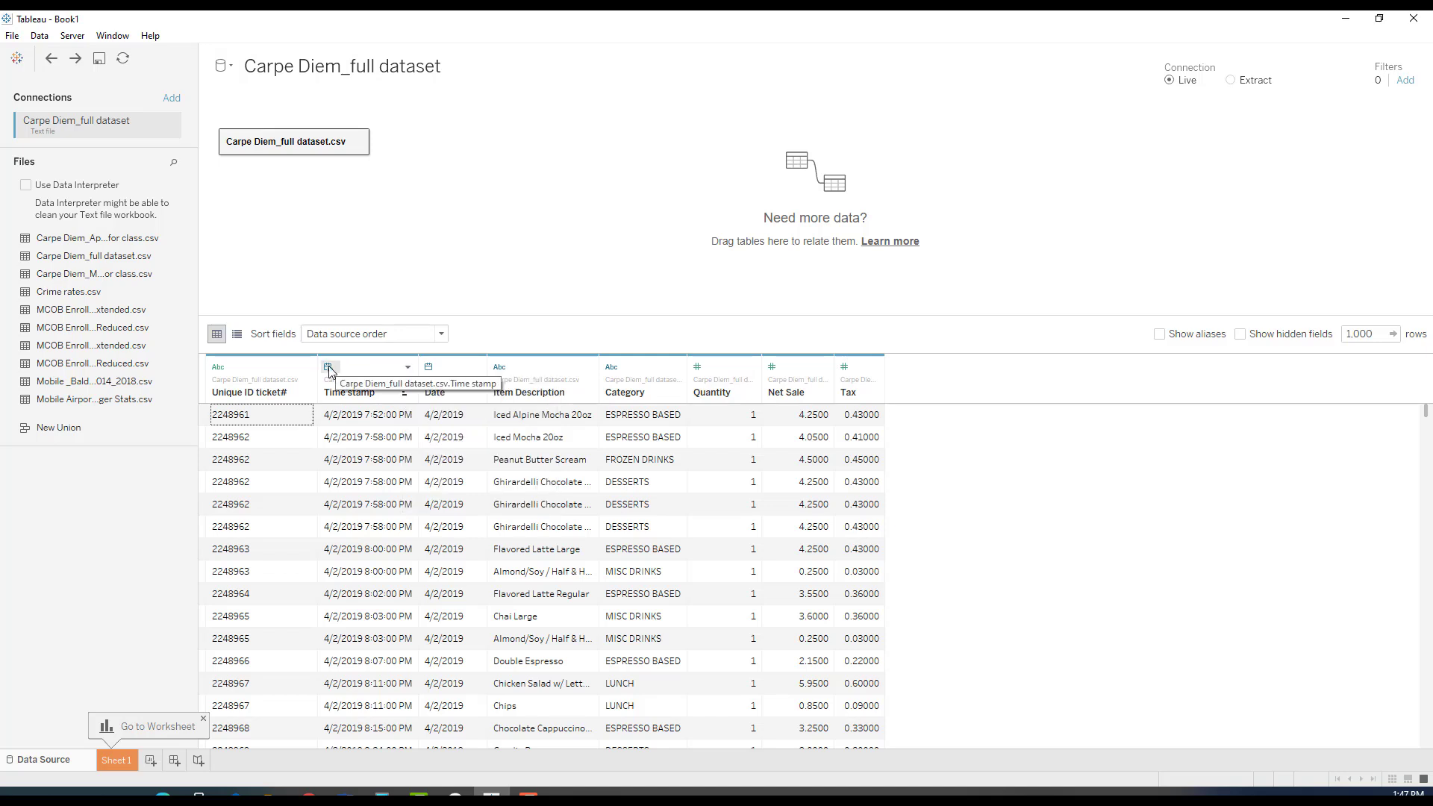
left_click(328, 368)
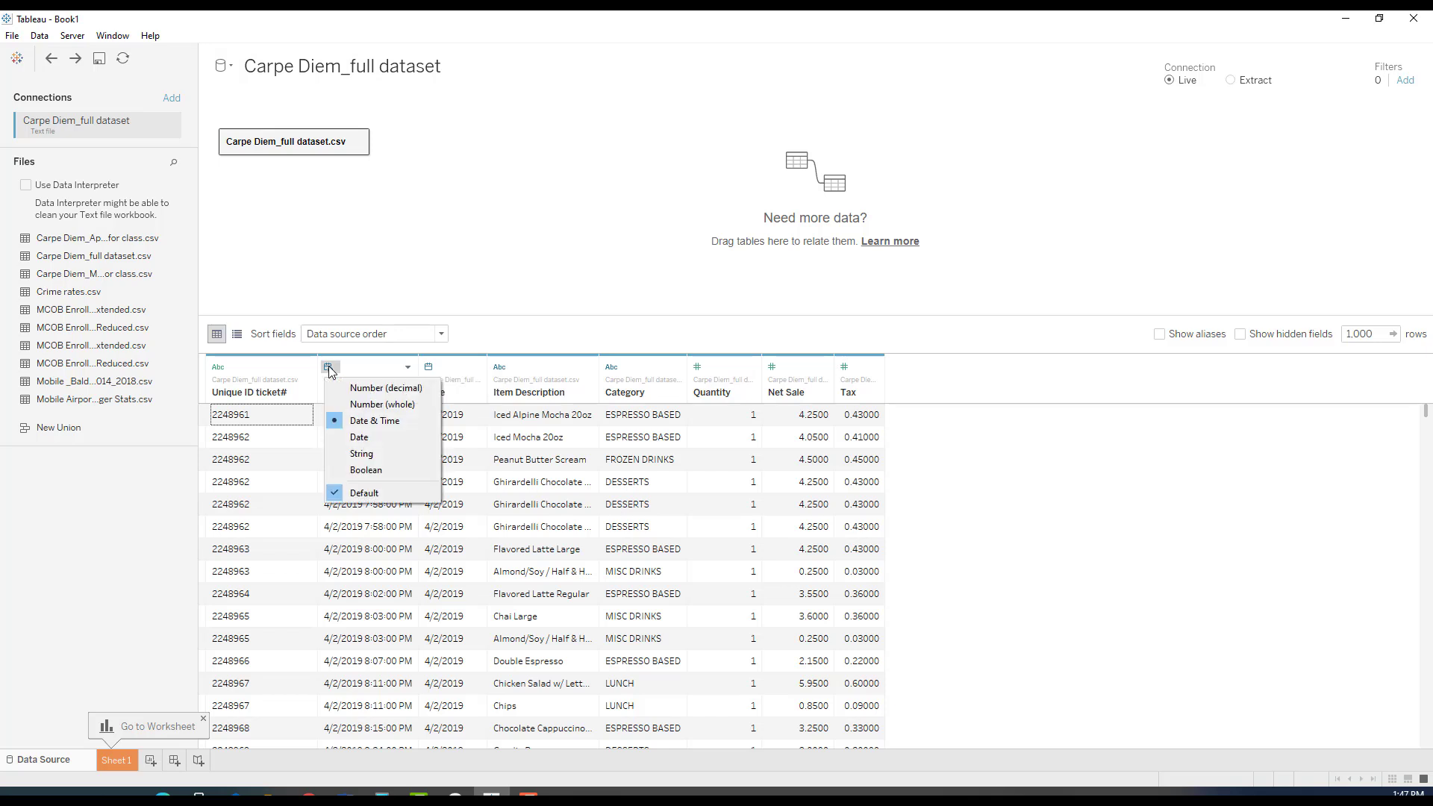
left_click(373, 453)
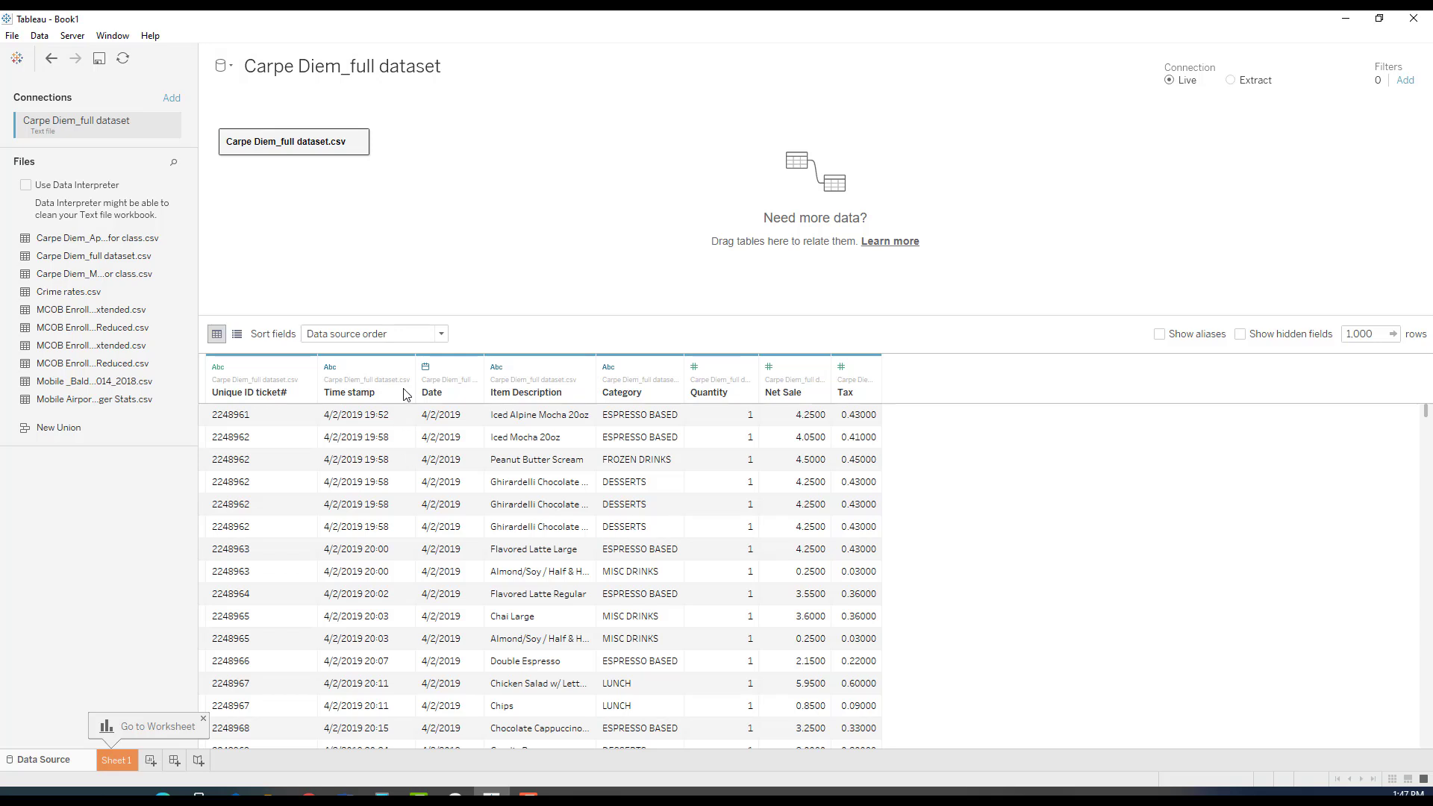
- Try an automatic split of the Time stamp column and undo it
left_click(405, 367)
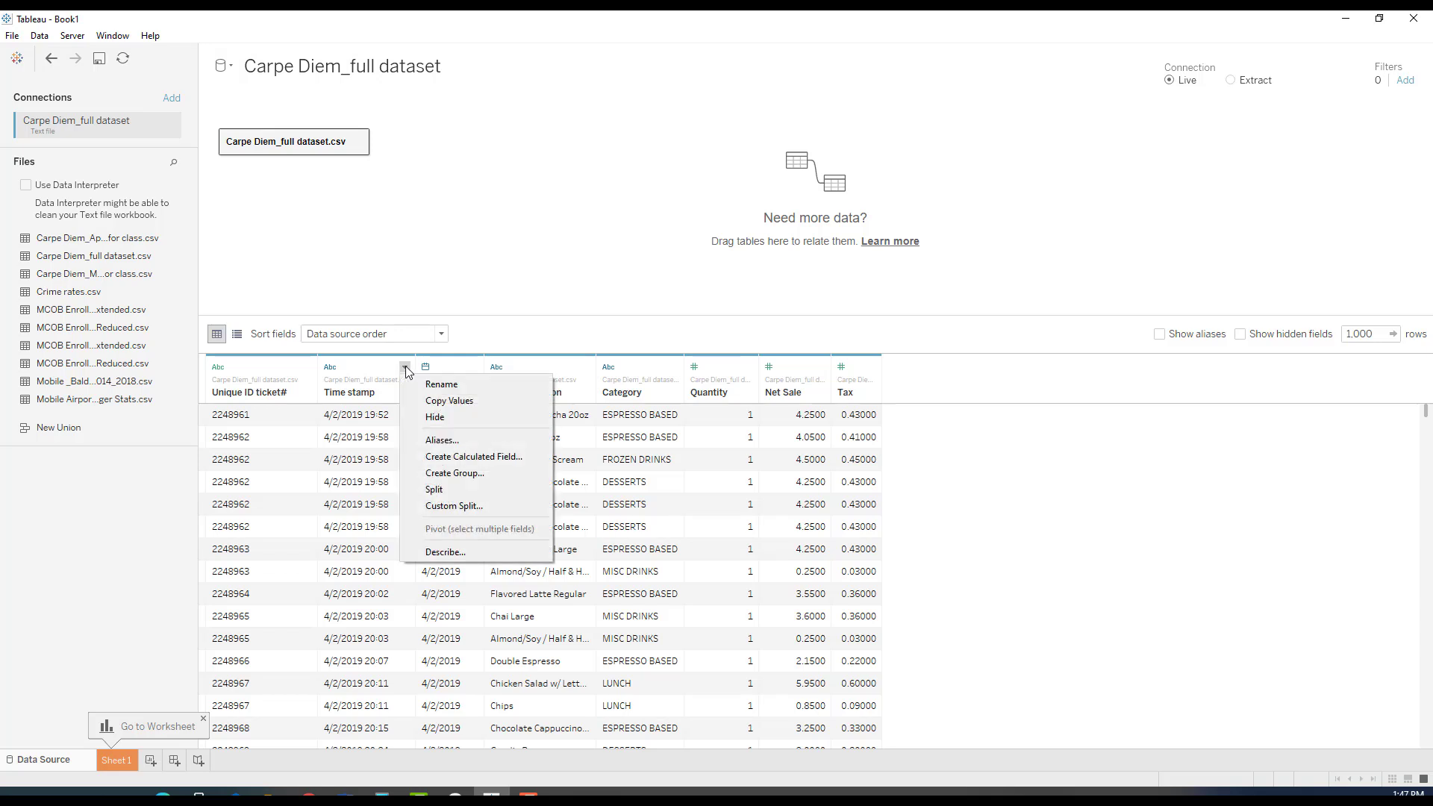
left_click(435, 490)
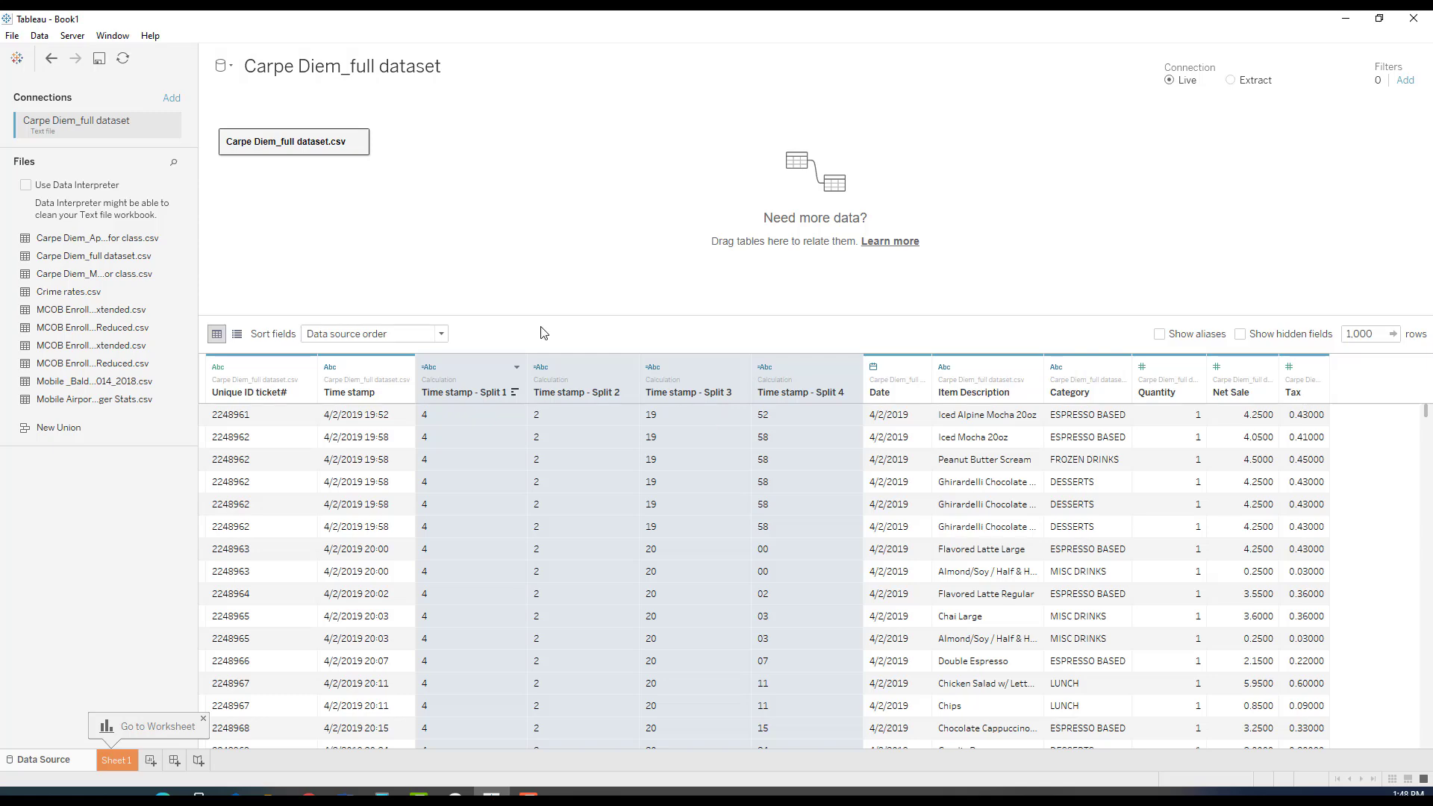
left_click(50, 62)
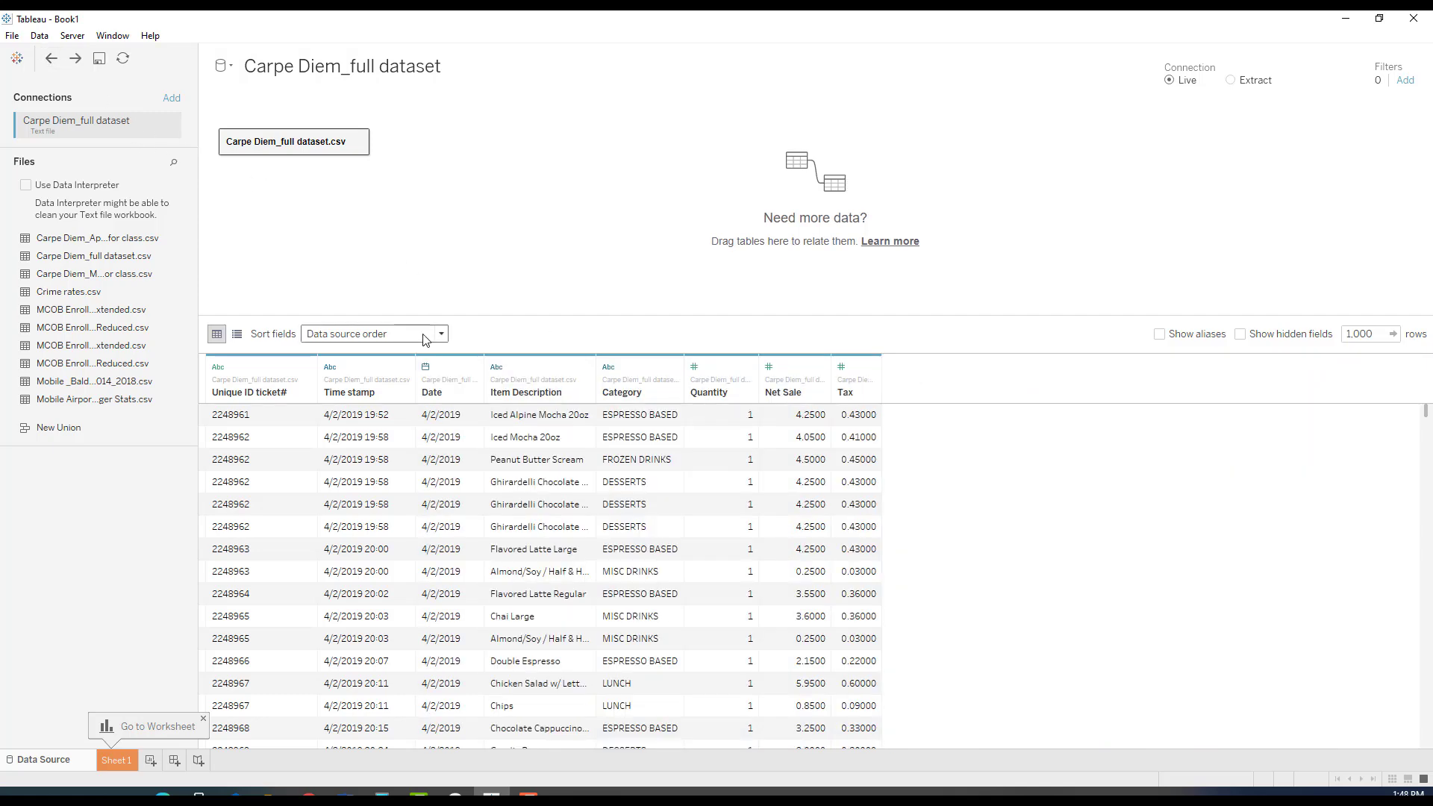
- Custom split the Time stamp column using a space as the separator, splitting off the last 1 column
left_click(404, 367)
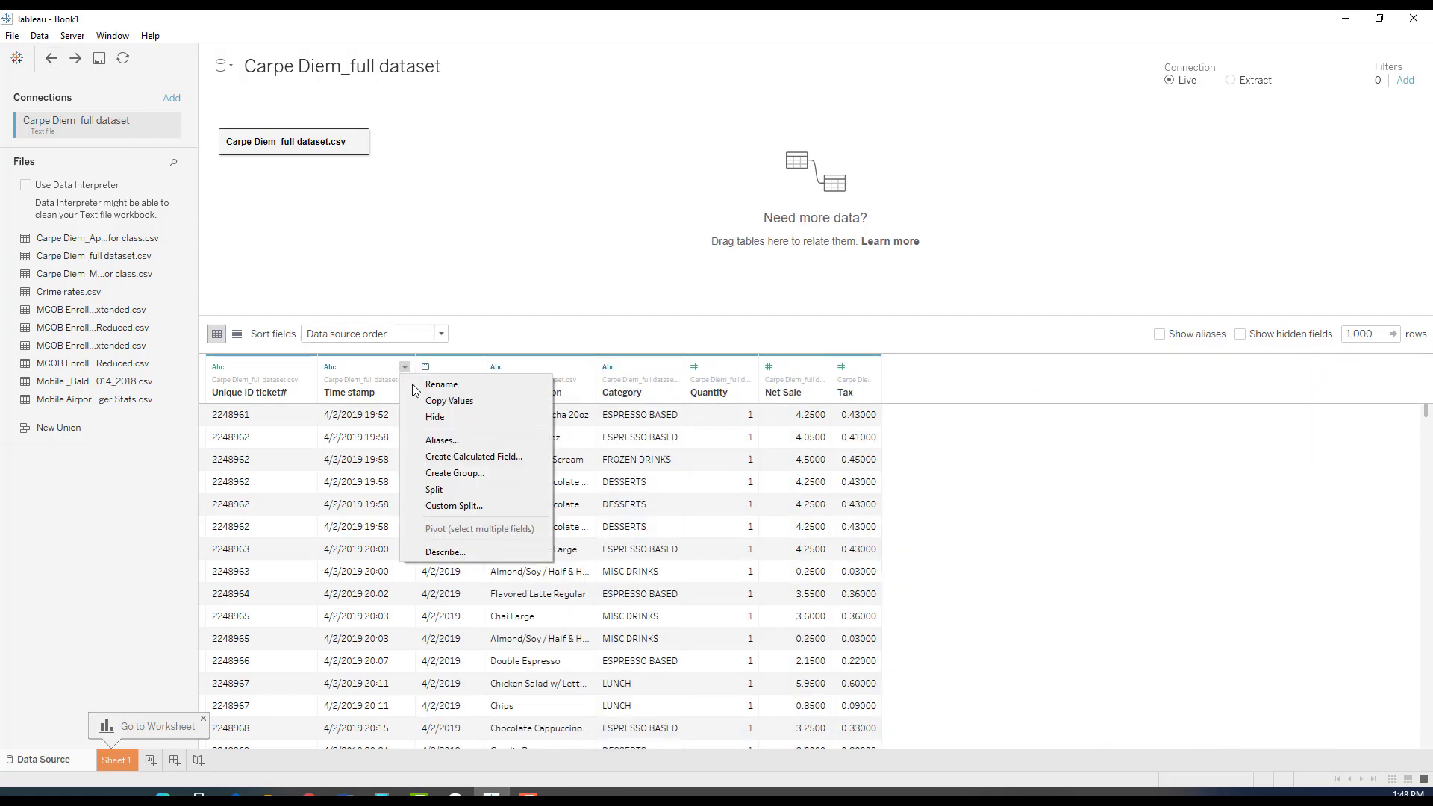
left_click(452, 507)
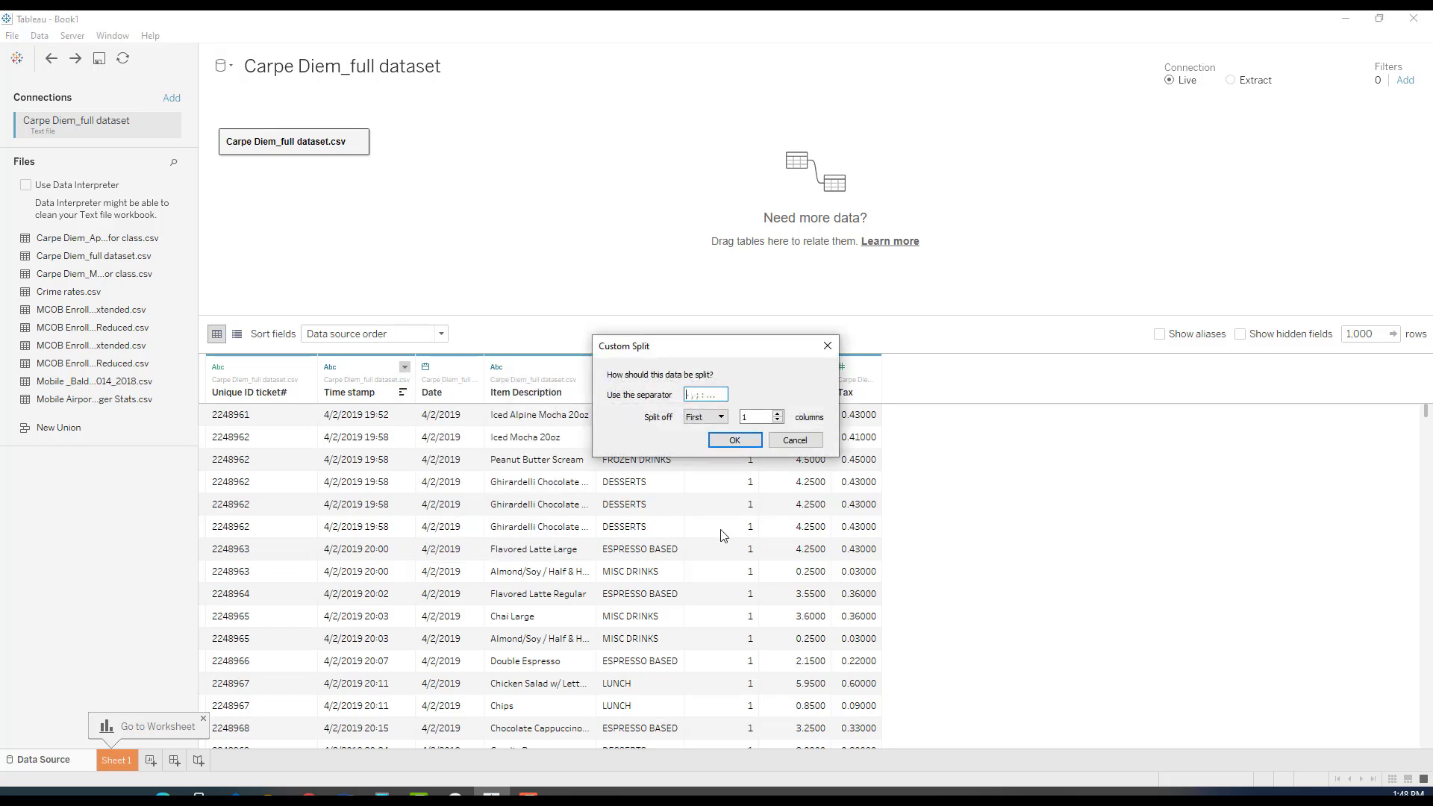
left_click_drag(684, 352, 525, 511)
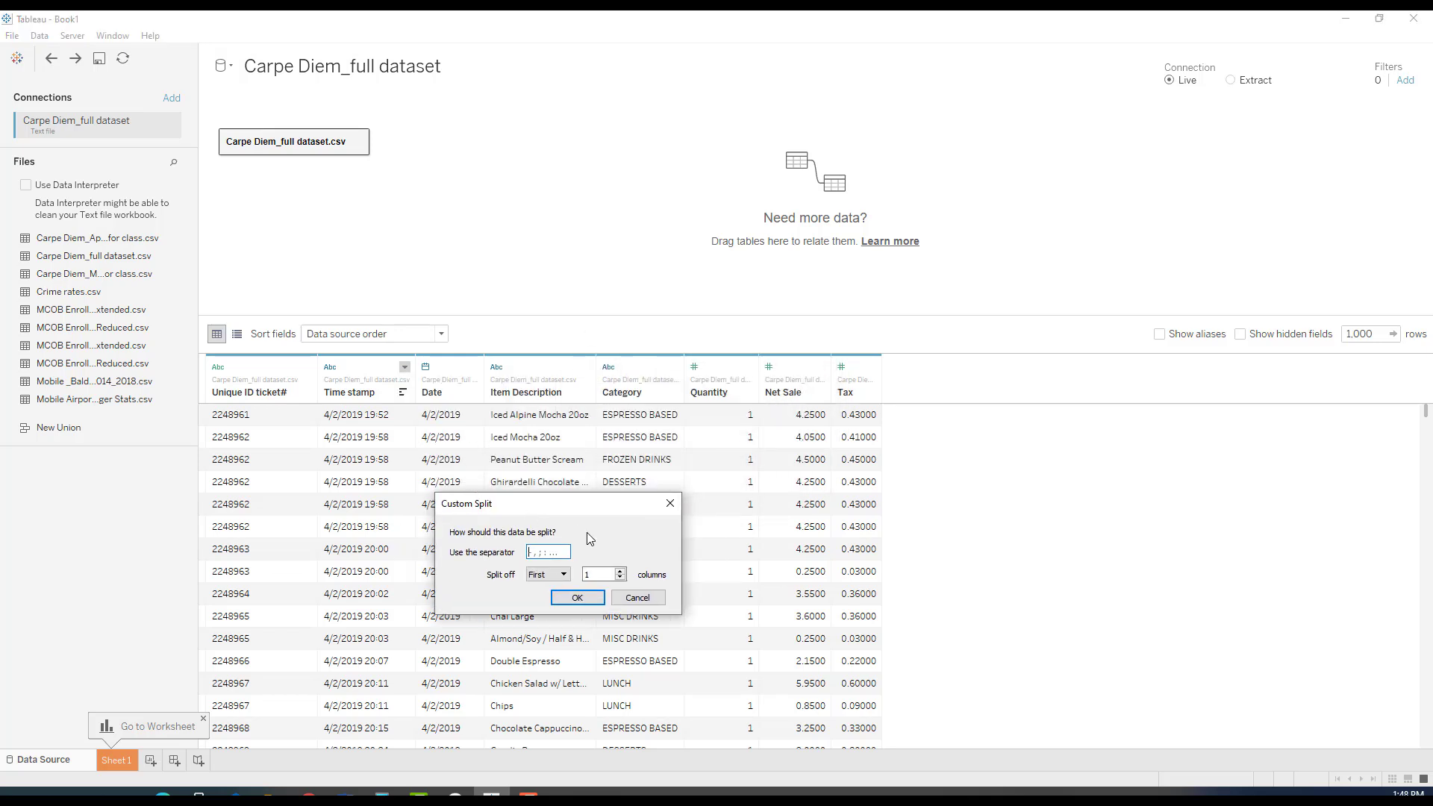
left_click(550, 559)
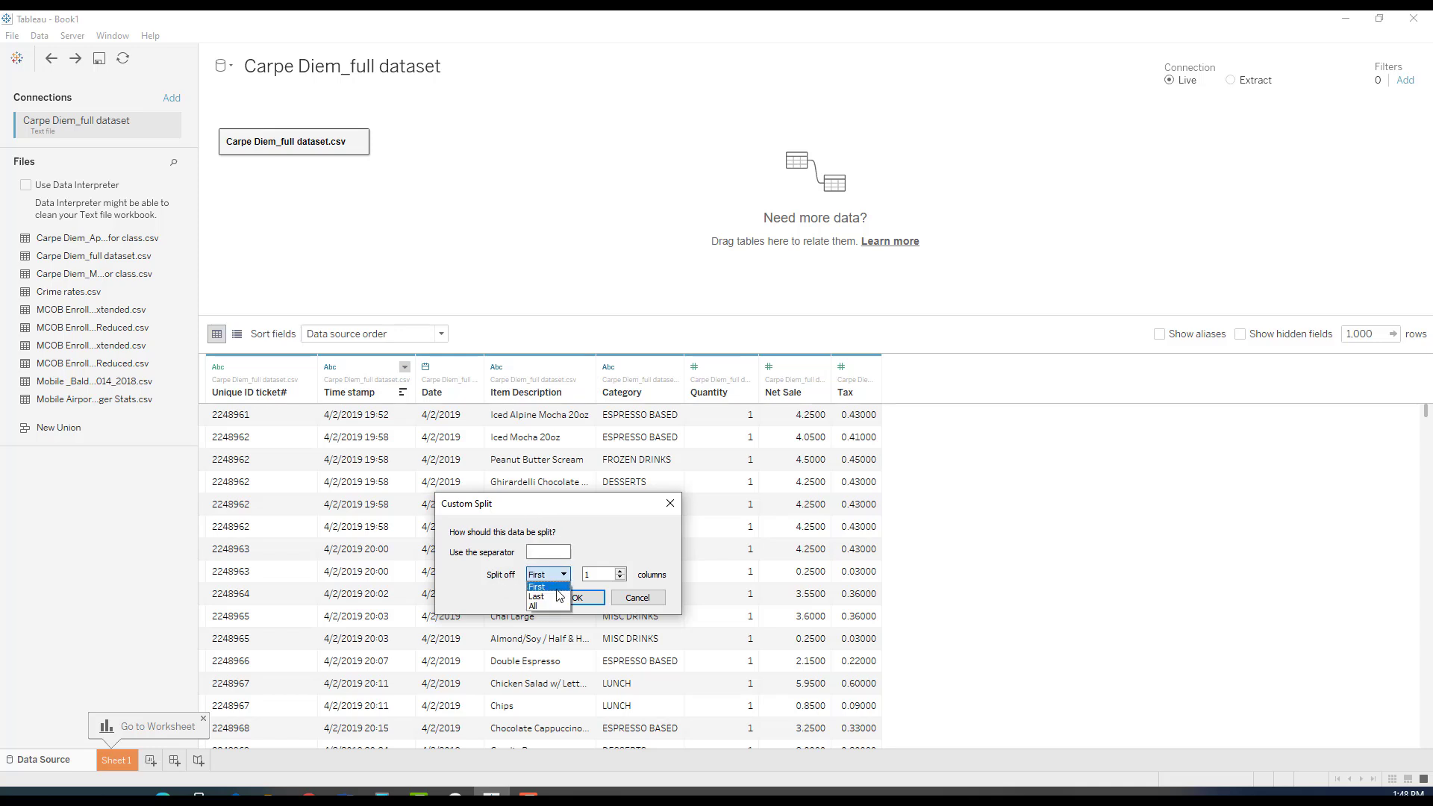
left_click(538, 596)
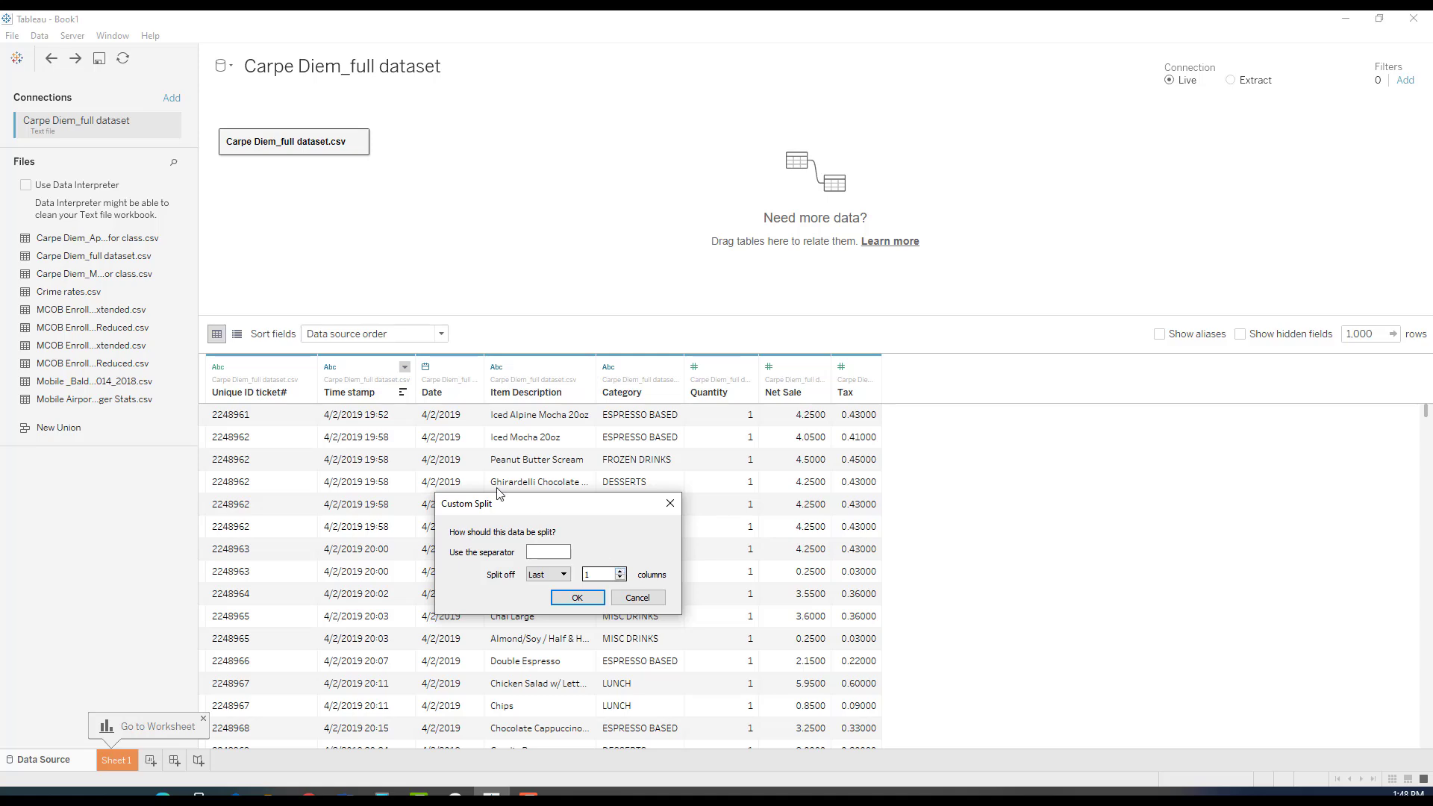
left_click(576, 597)
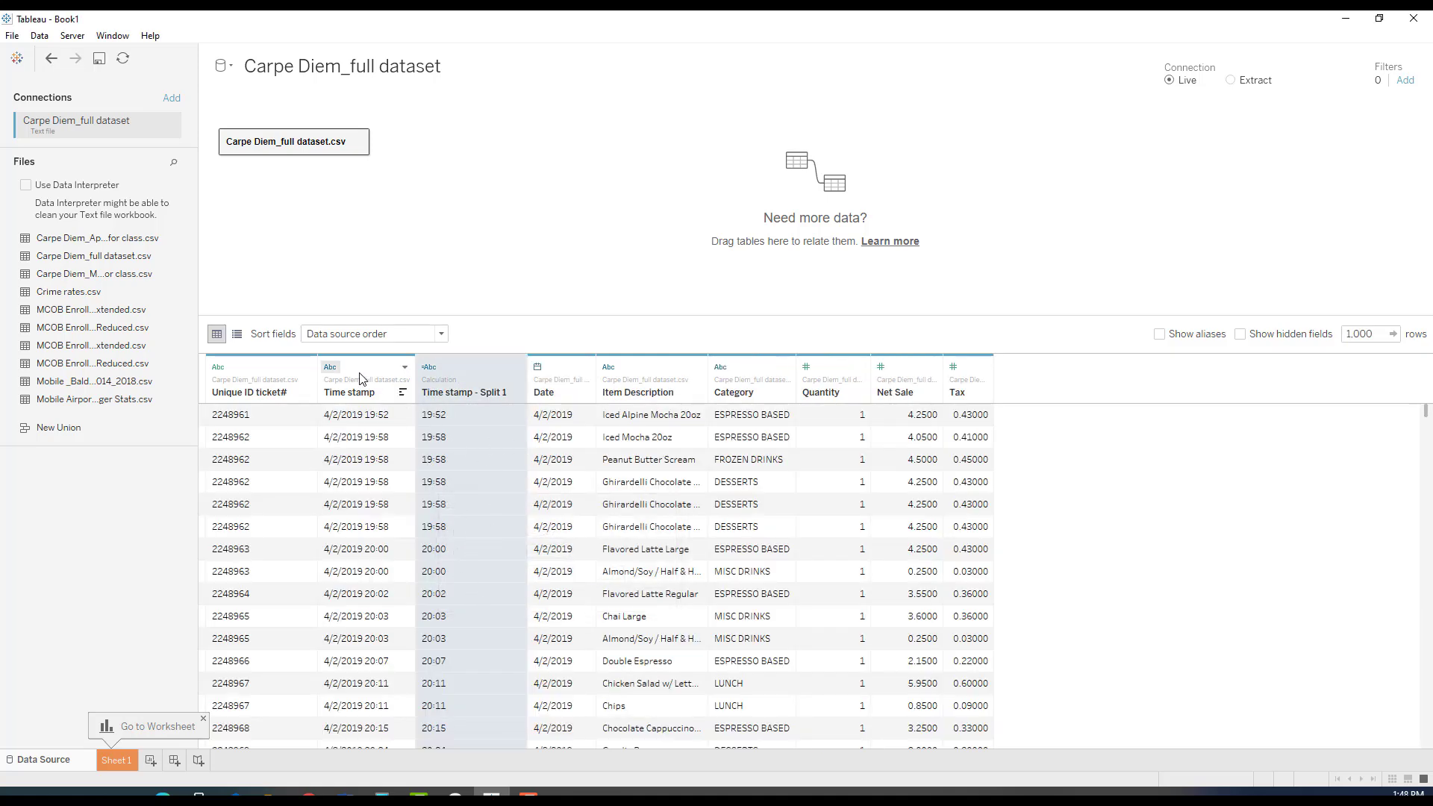
- Rename the new split column "Time"
double_click(463, 393)
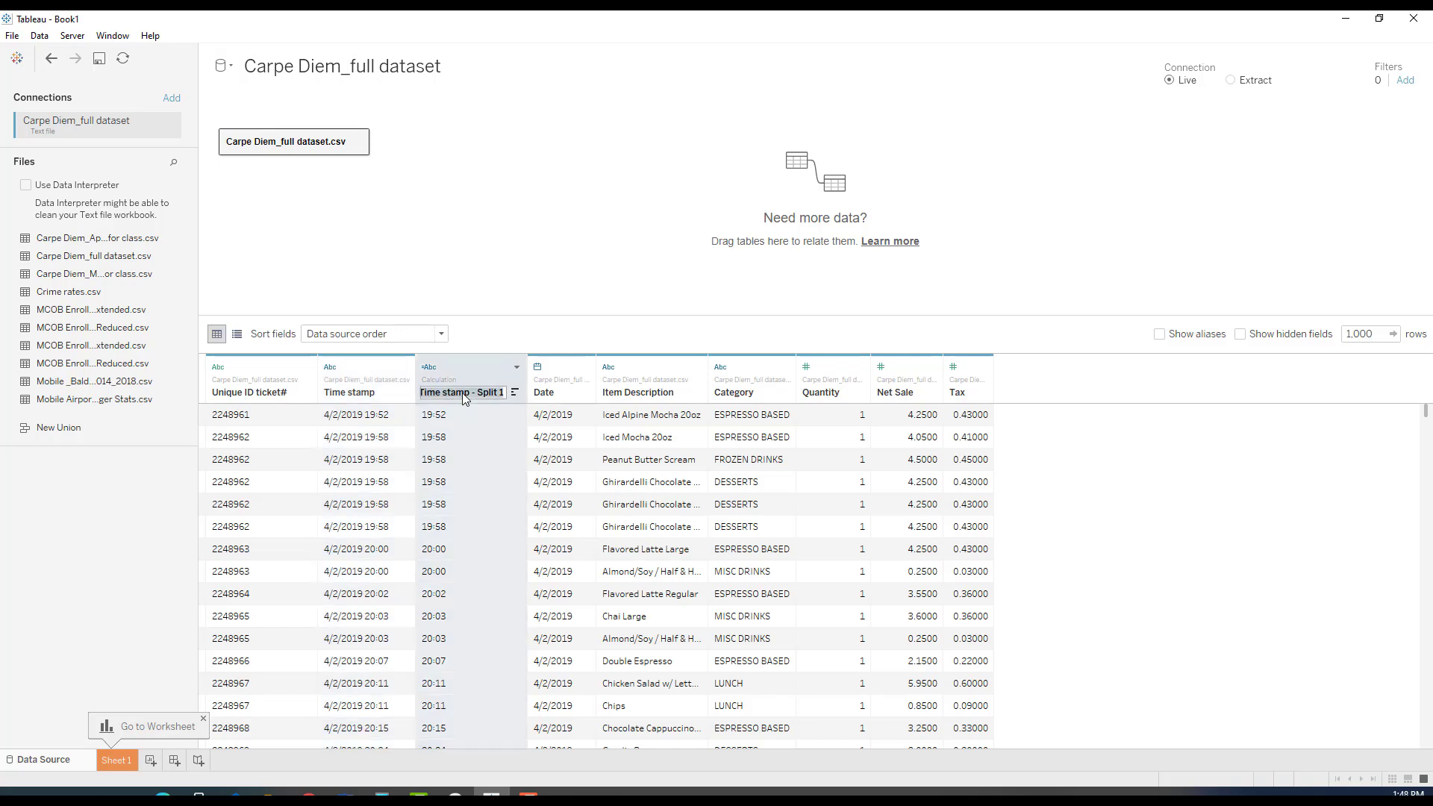
type("Time")
key("Return")
- Hide the original Time stamp column from the data source
left_click(409, 373)
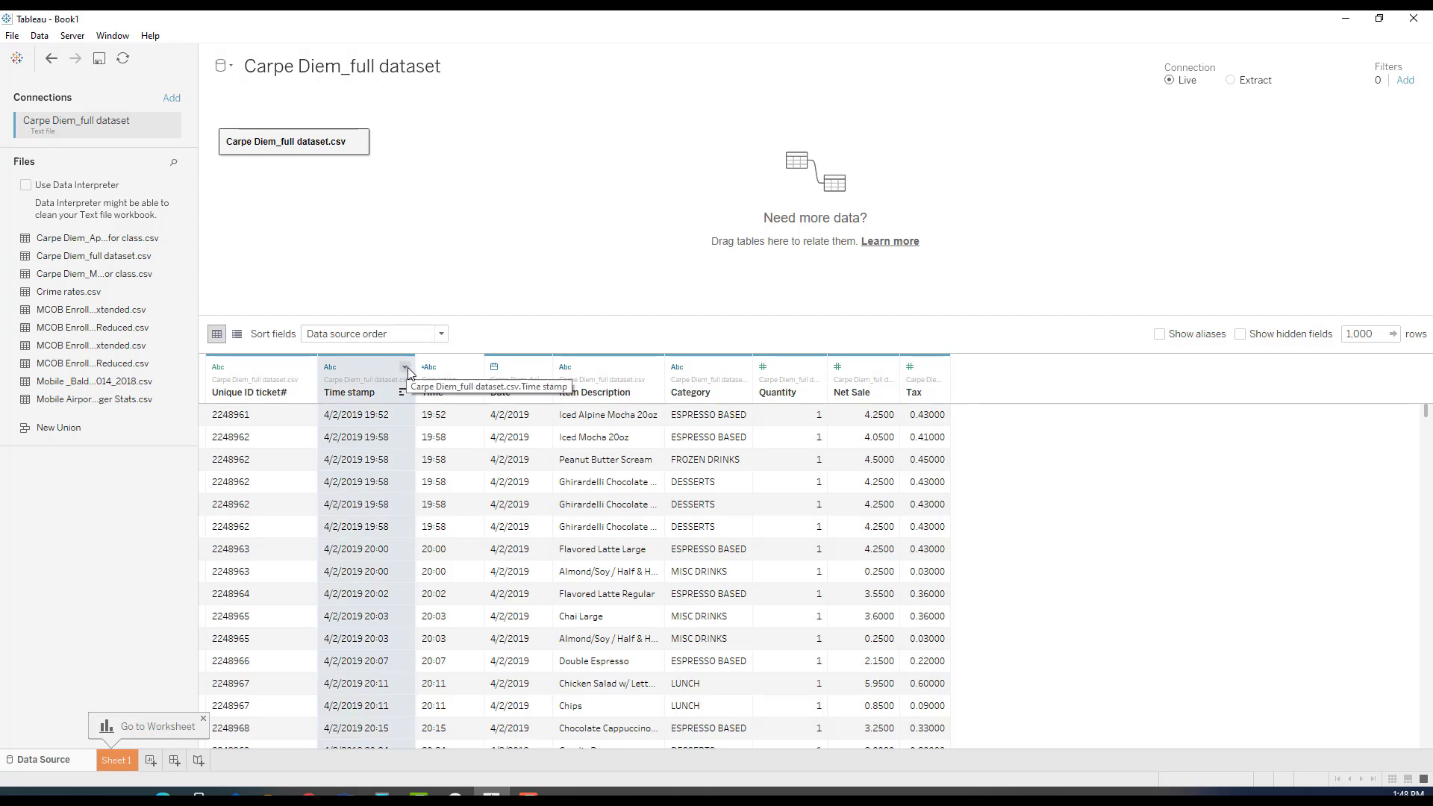
left_click(408, 373)
left_click(450, 416)
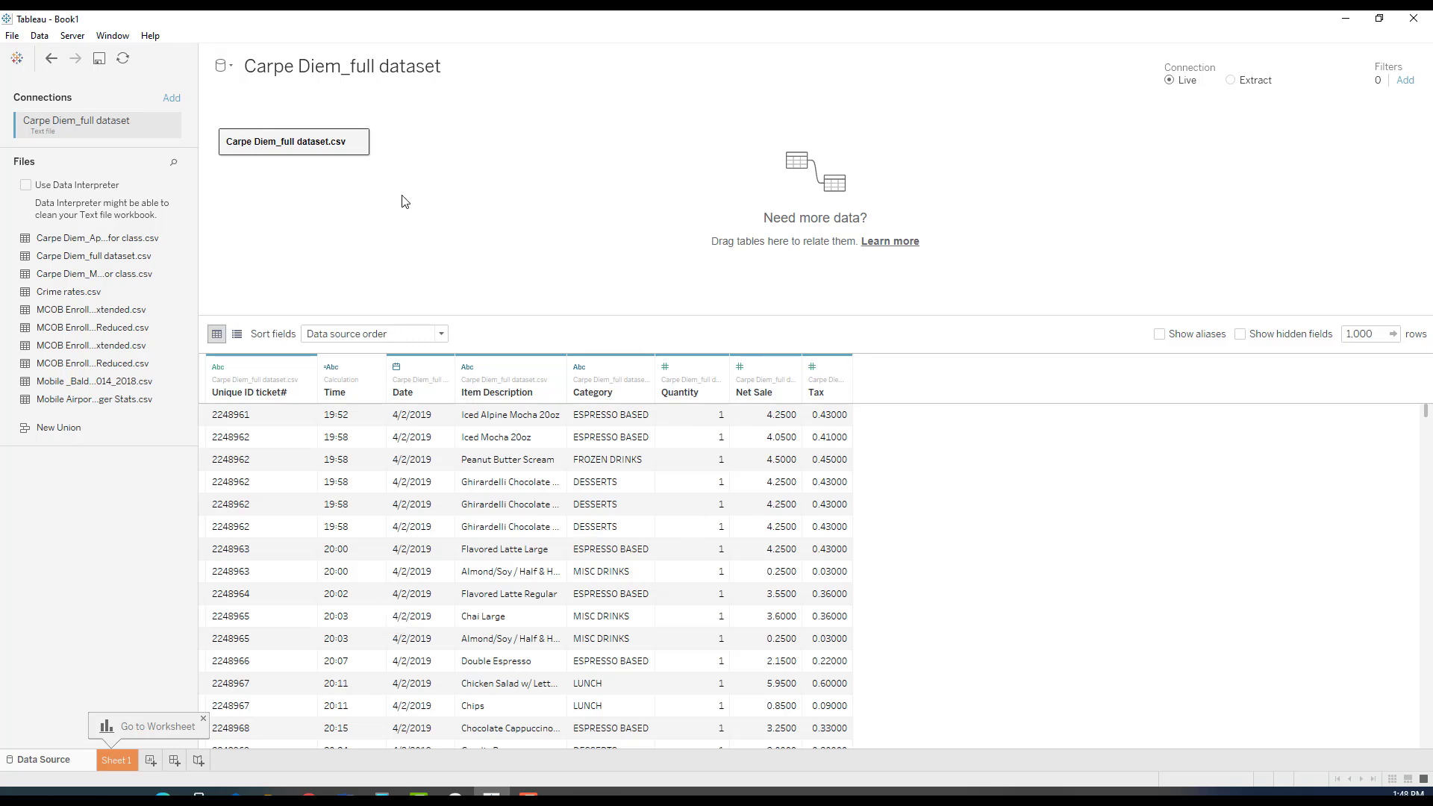
- Save the workbook as Book1 in the Final datasets folder, using the Tableau Packaged Workbook (*.twbx) type
mouse_move(356, 145)
left_click(12, 36)
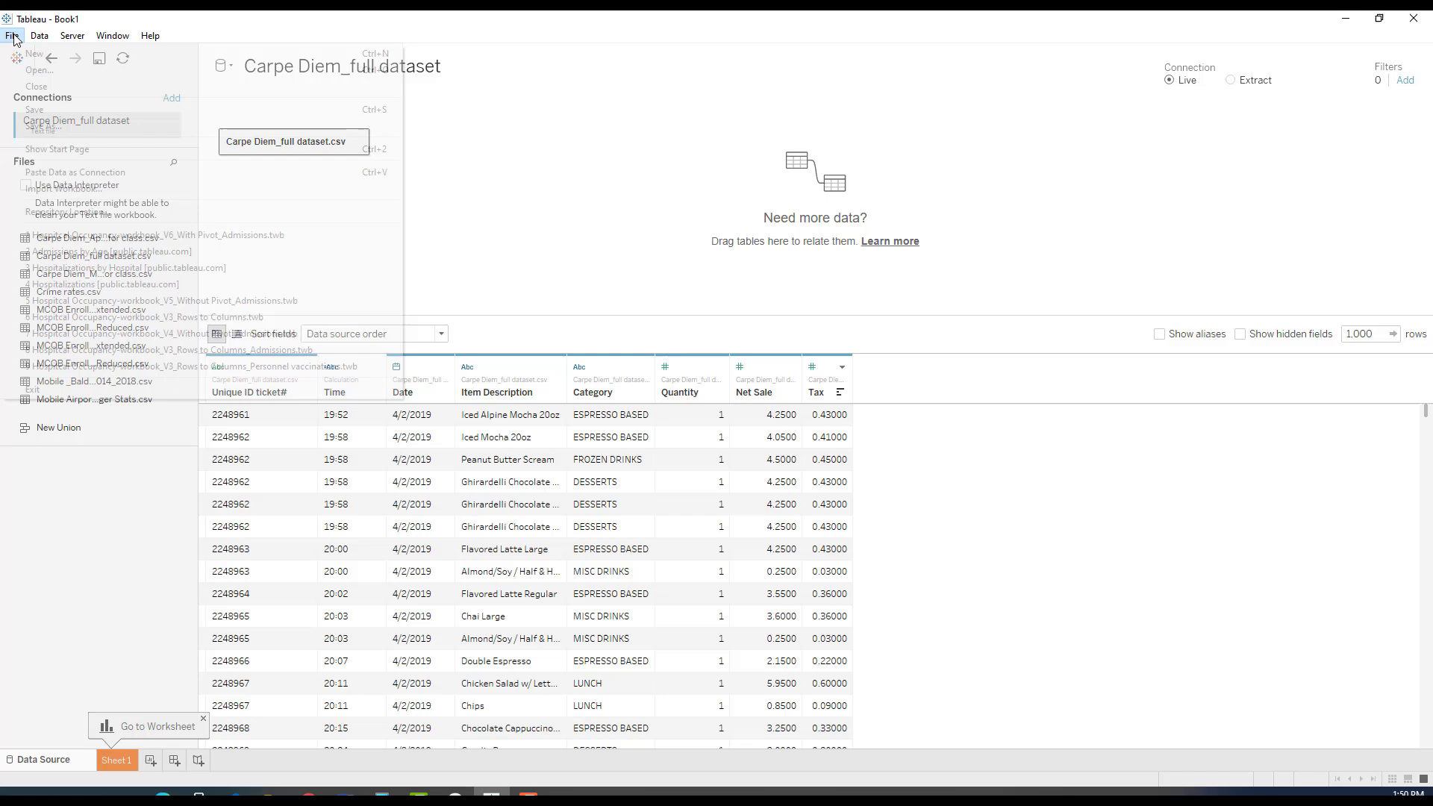
left_click(43, 126)
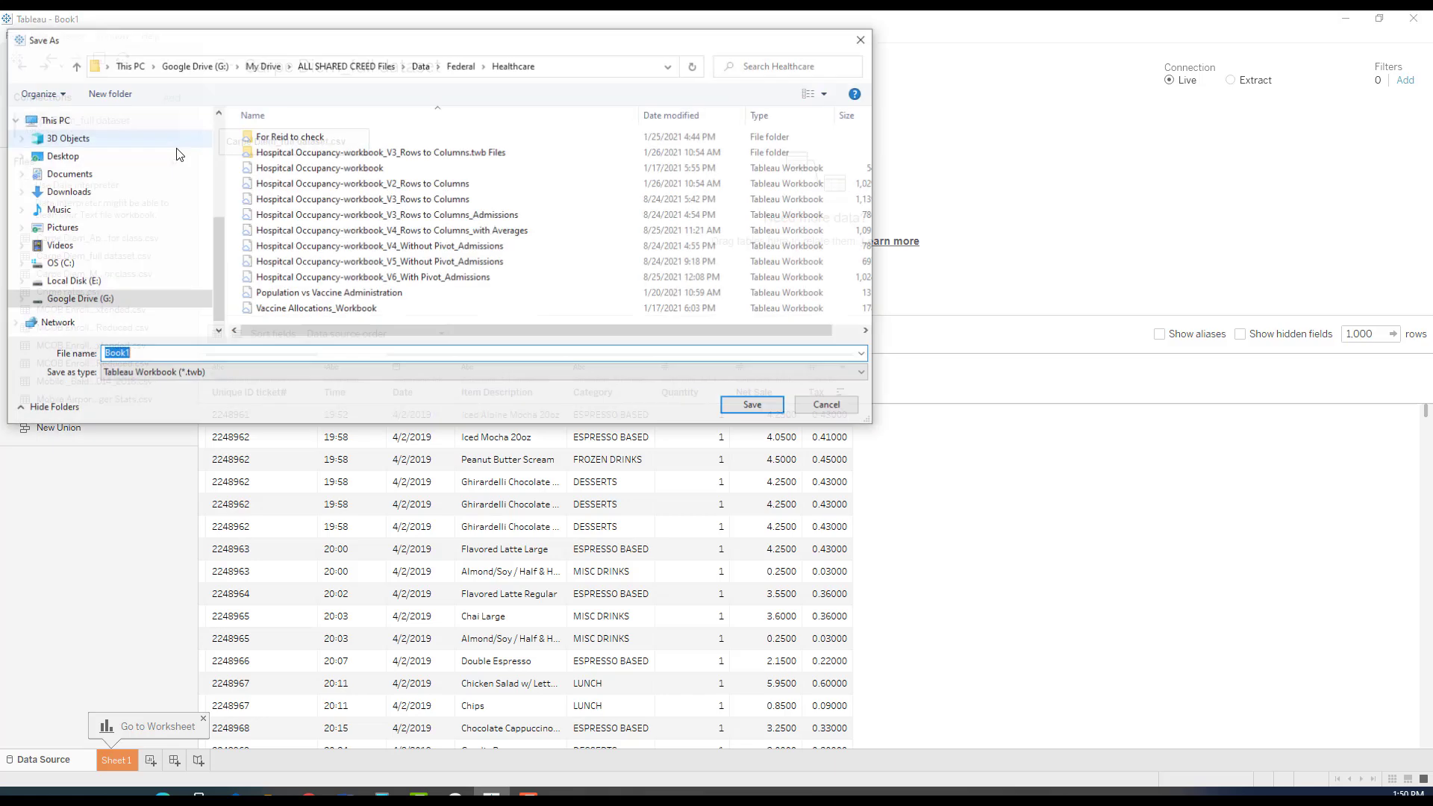
scroll(61, 166, "up", 3)
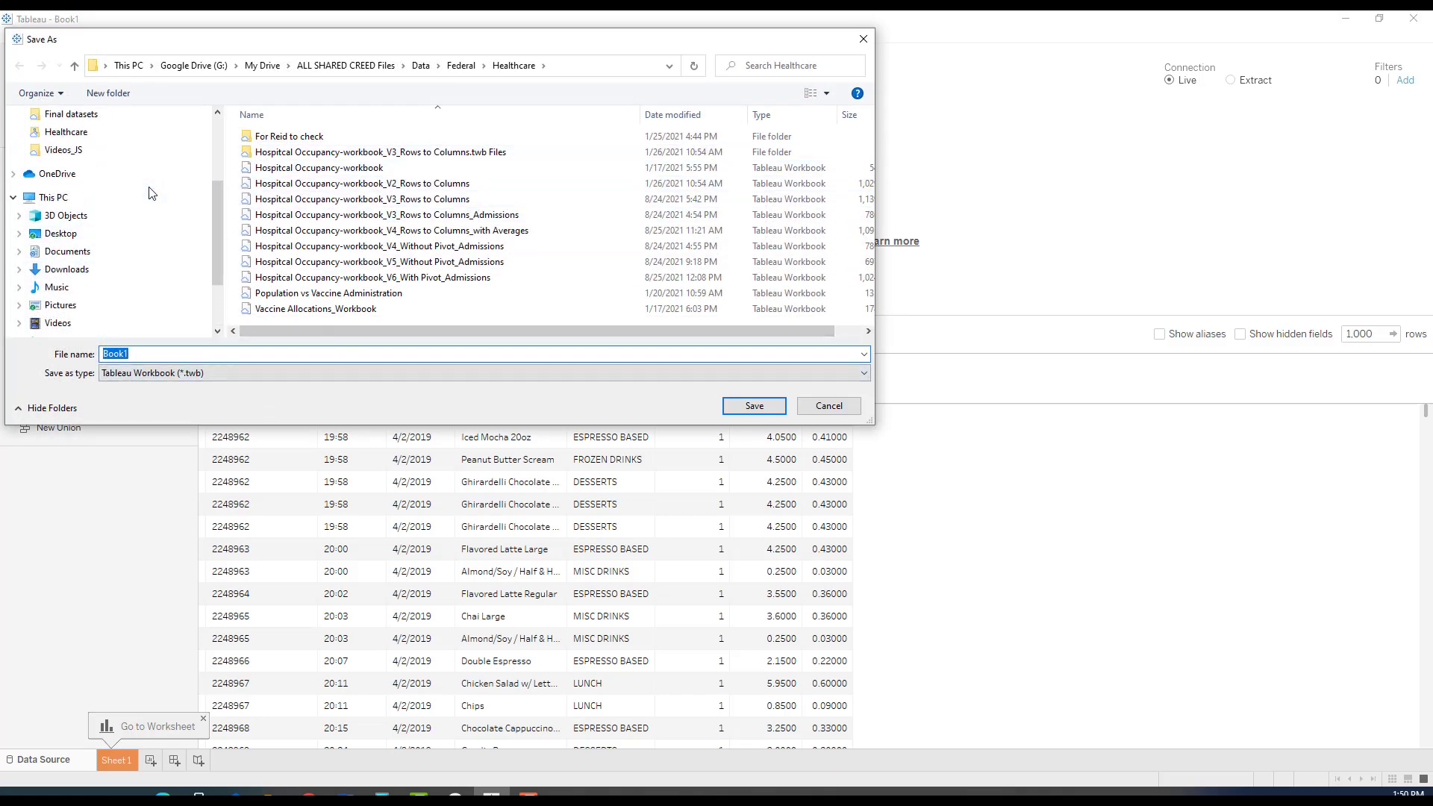
left_click(67, 167)
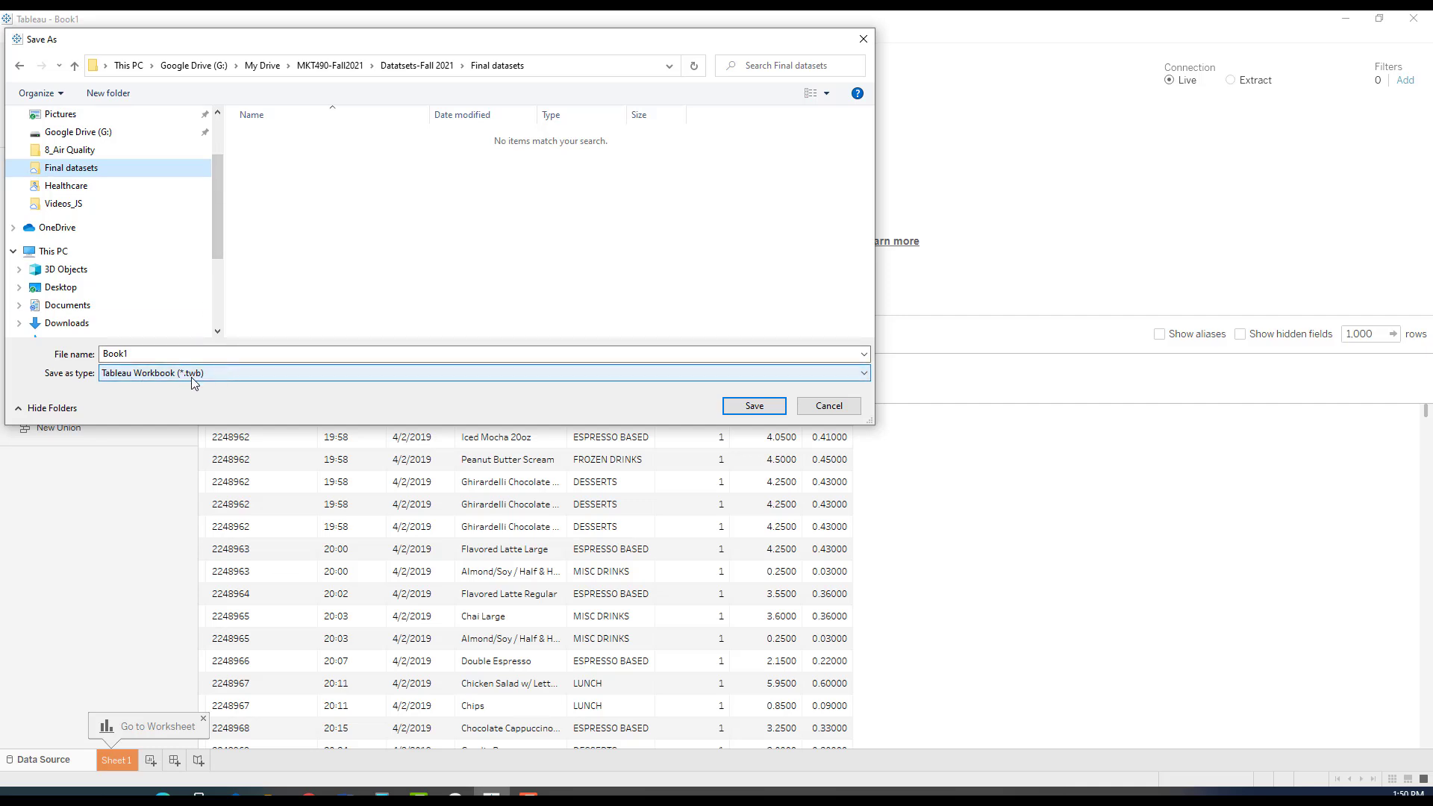
left_click(221, 375)
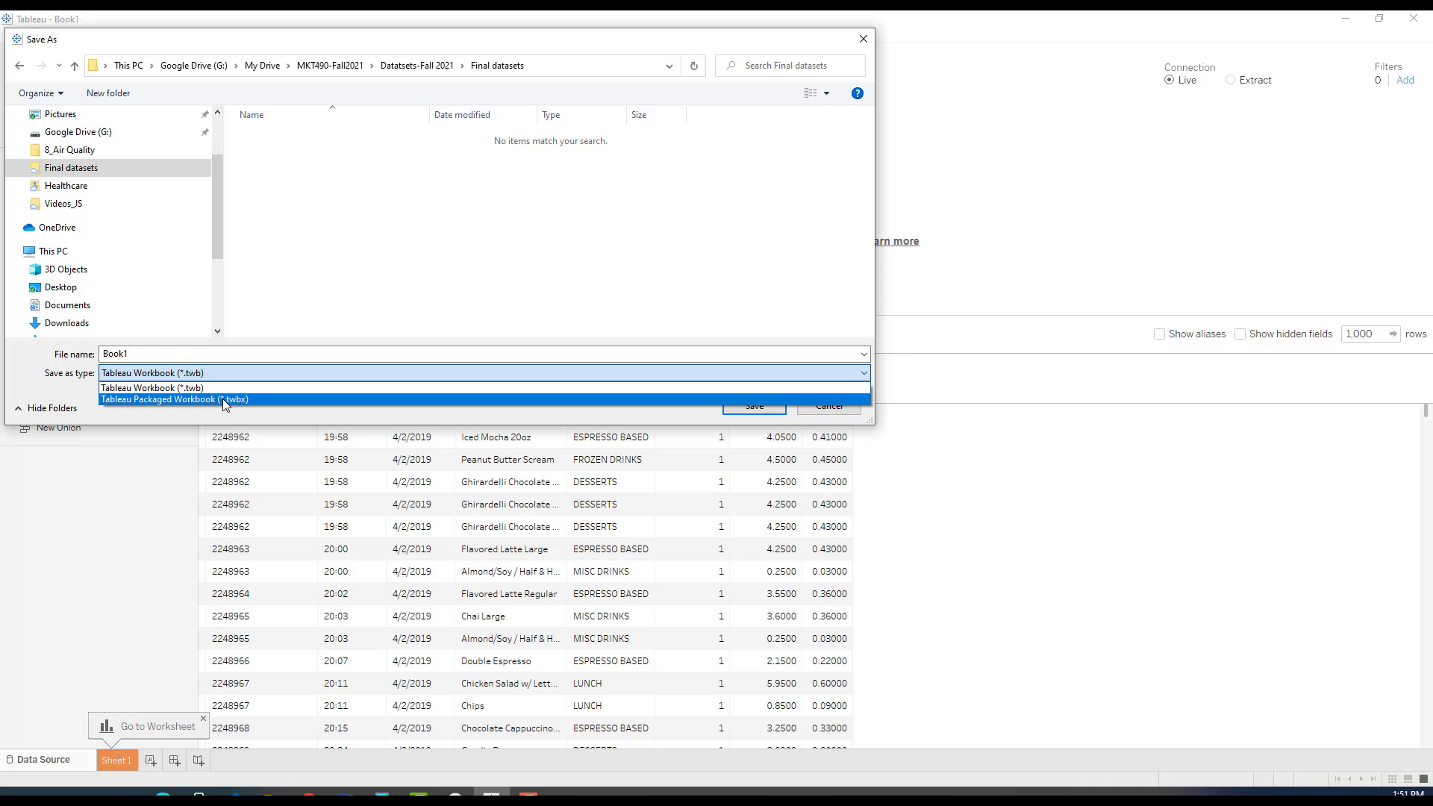
left_click(222, 399)
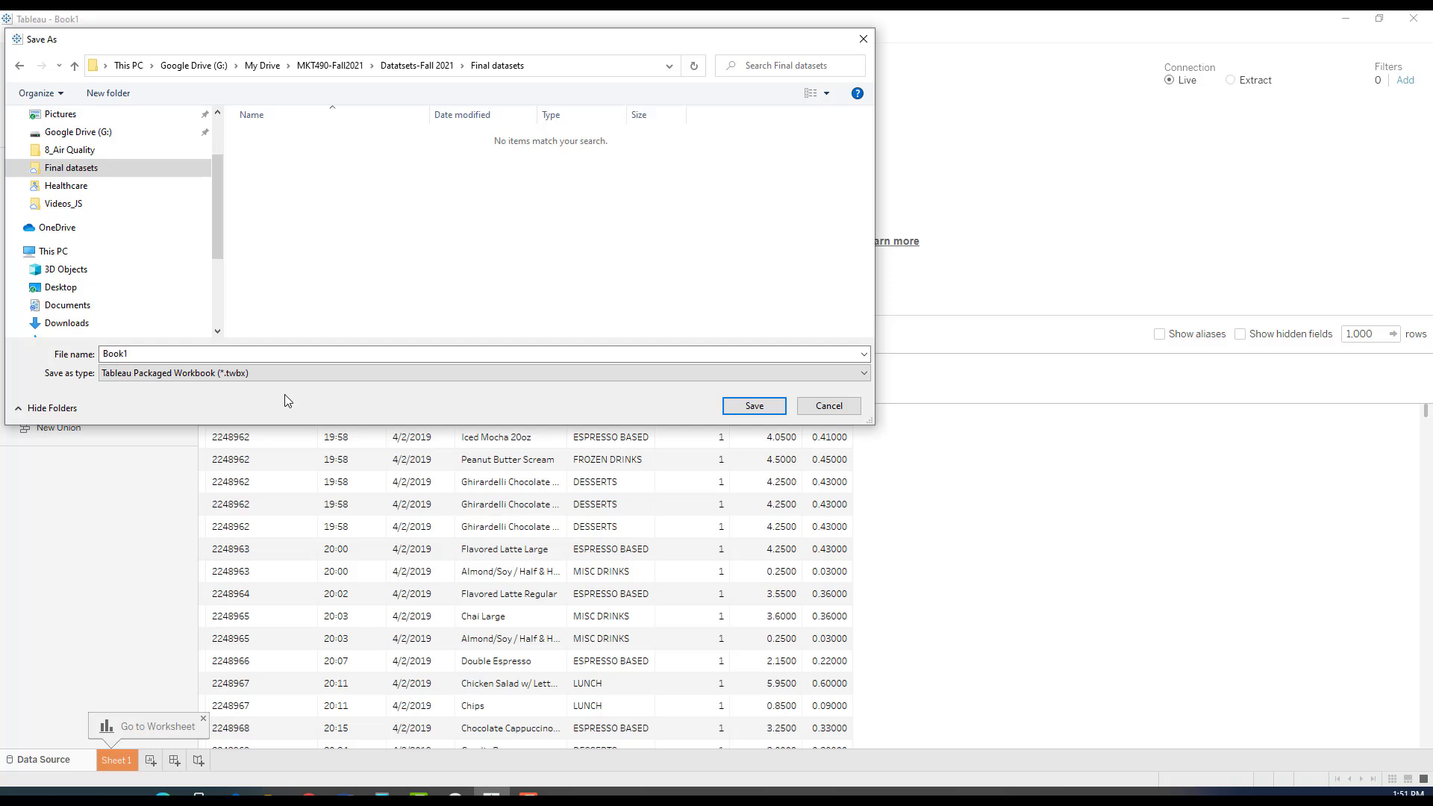
left_click(780, 405)
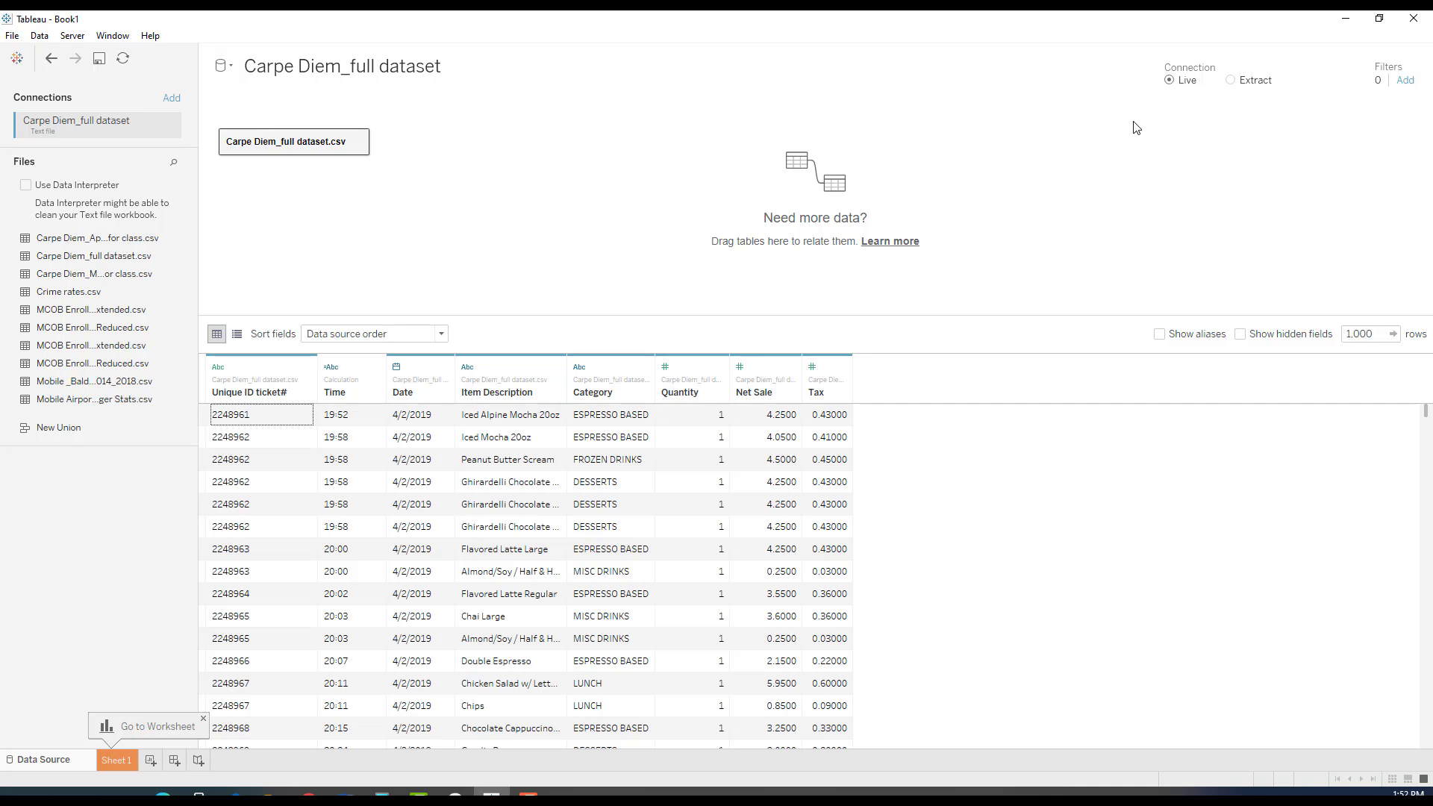
- Try the Extract connection type for the data source and return it to Live
left_click(1231, 81)
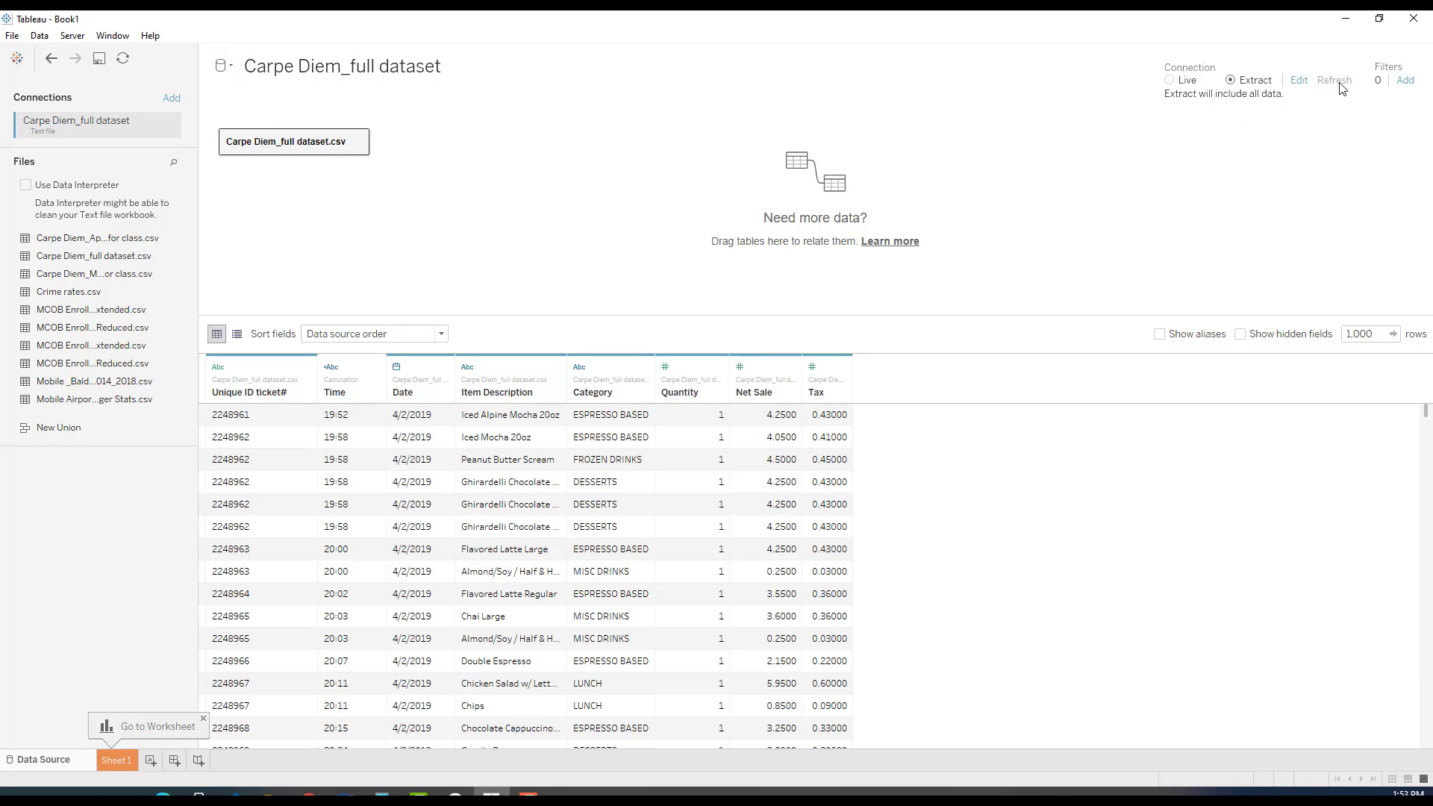
left_click(1169, 80)
- Switch to the "Data Tall and Lean" presentation in Google Slides and present the "Tableau likes data tall and lean" slide full screen
mouse_move(307, 792)
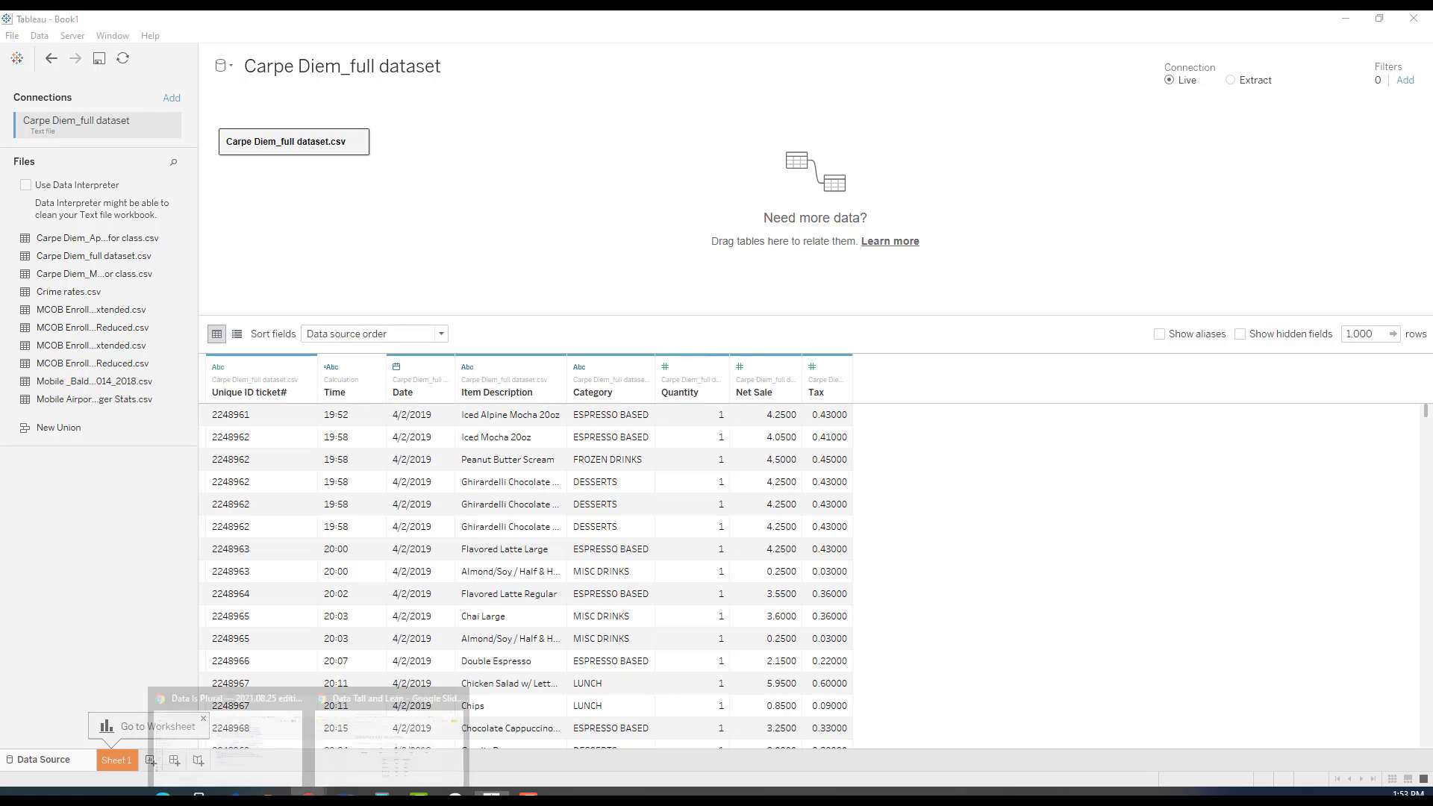
left_click(351, 756)
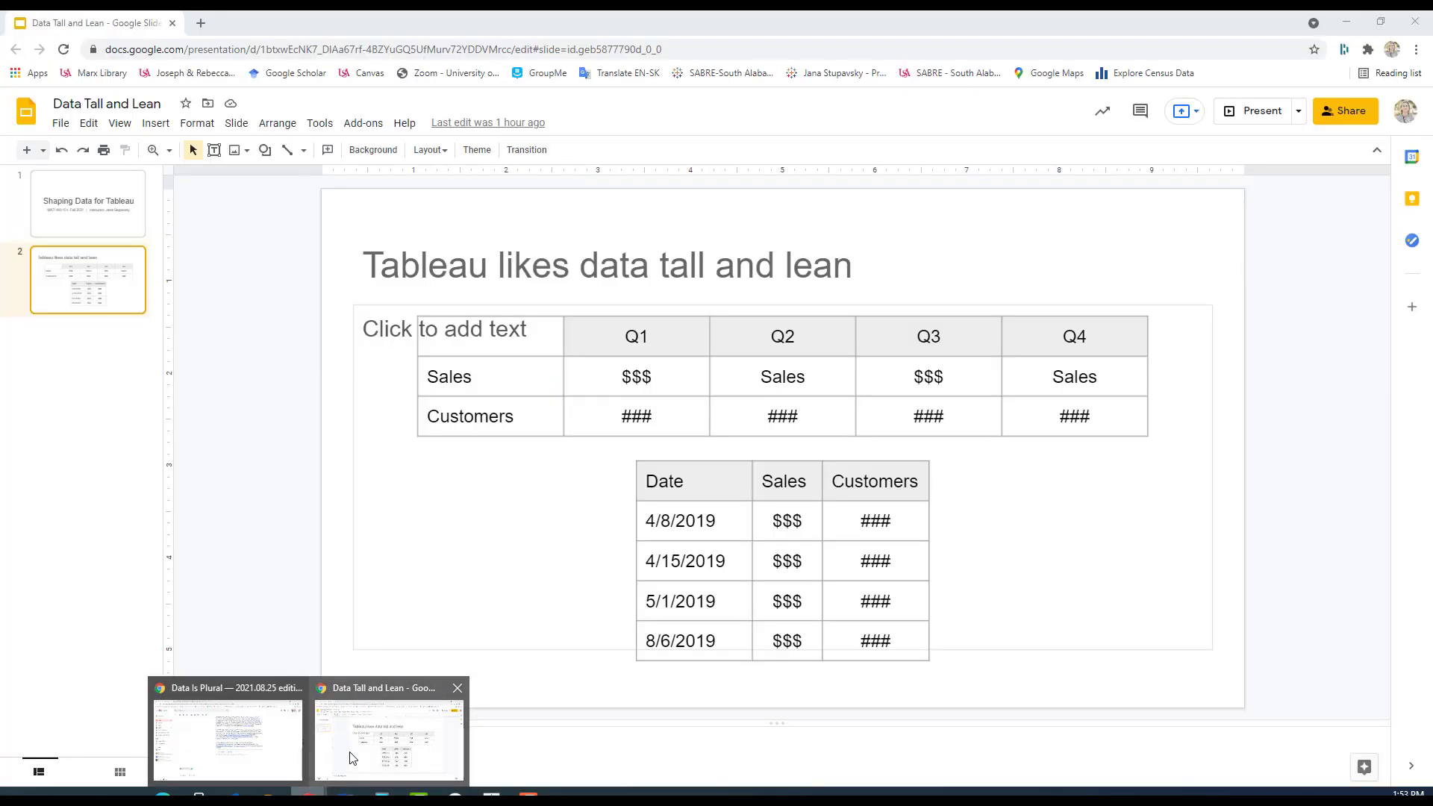
left_click(1245, 111)
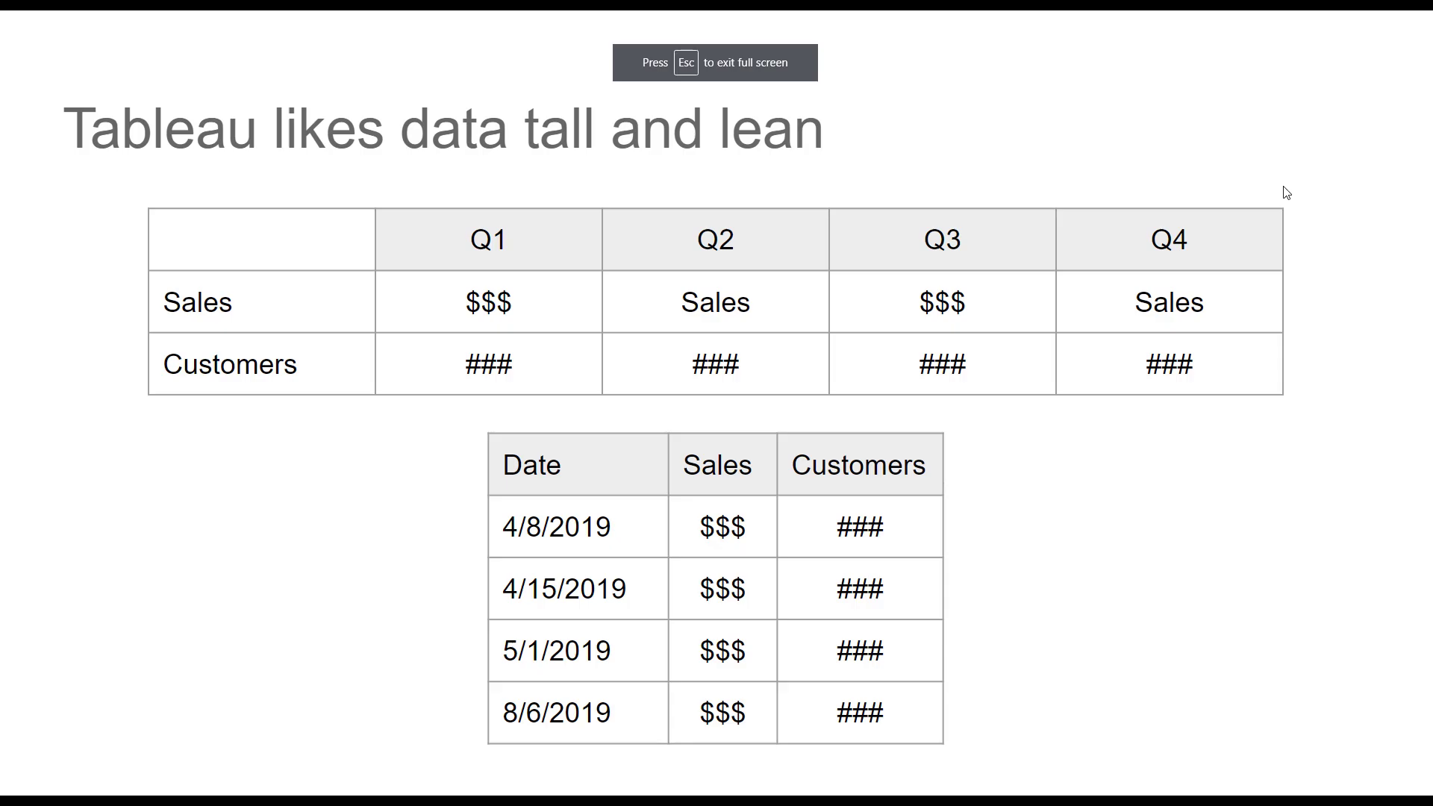